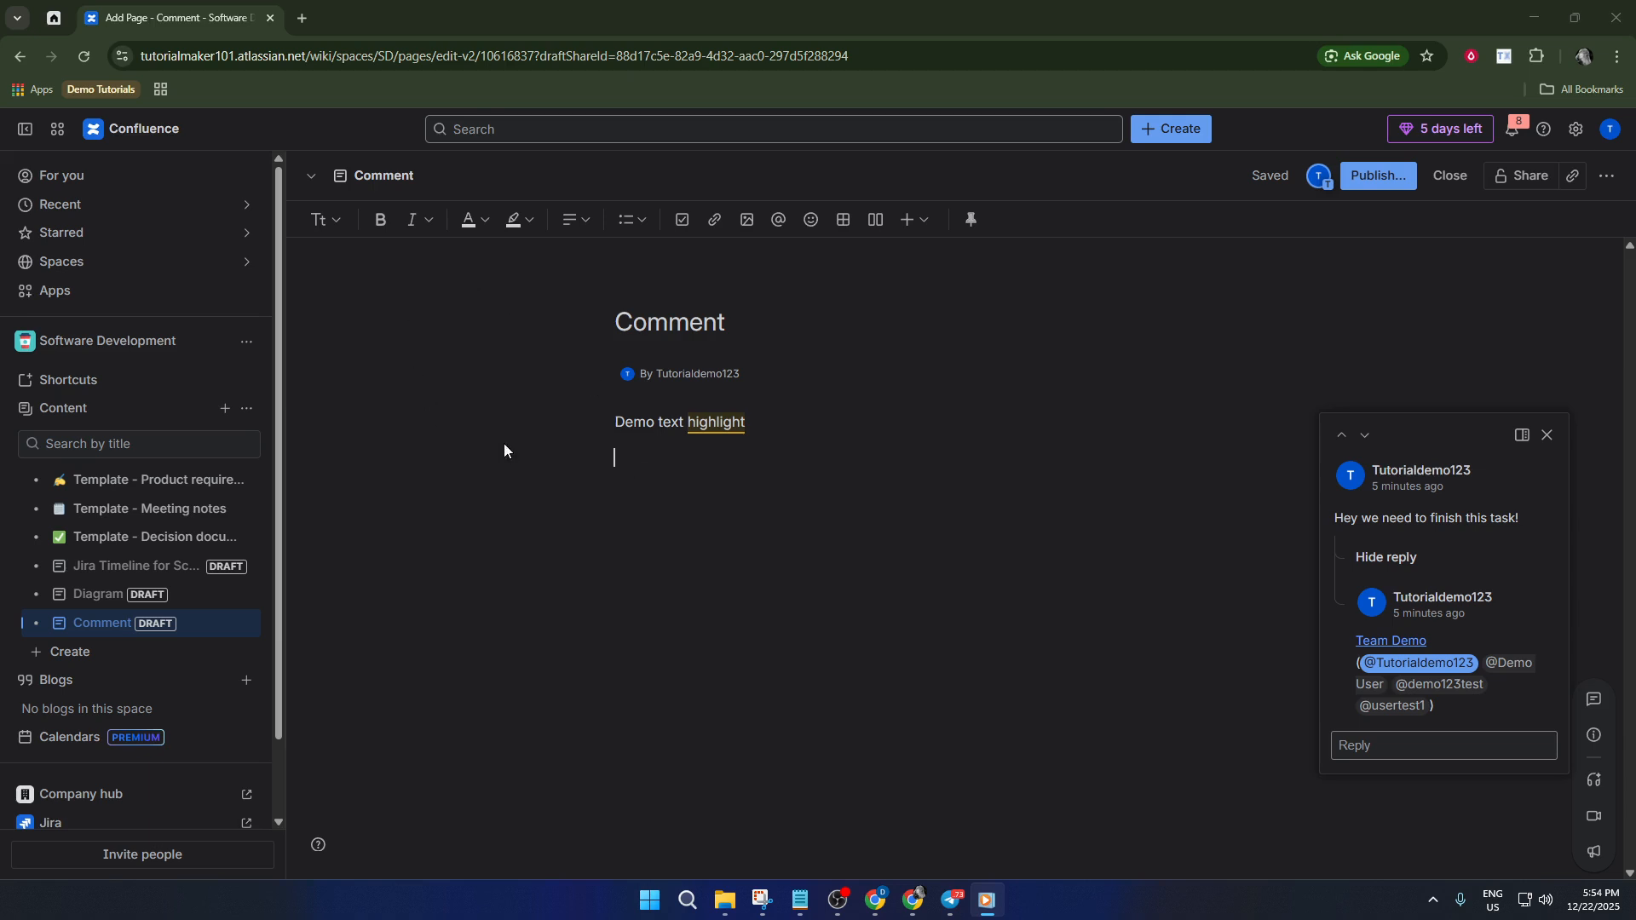
Open the Spaces flyout from the left sidebar while editing the Comment draft.
left_click(140, 263)
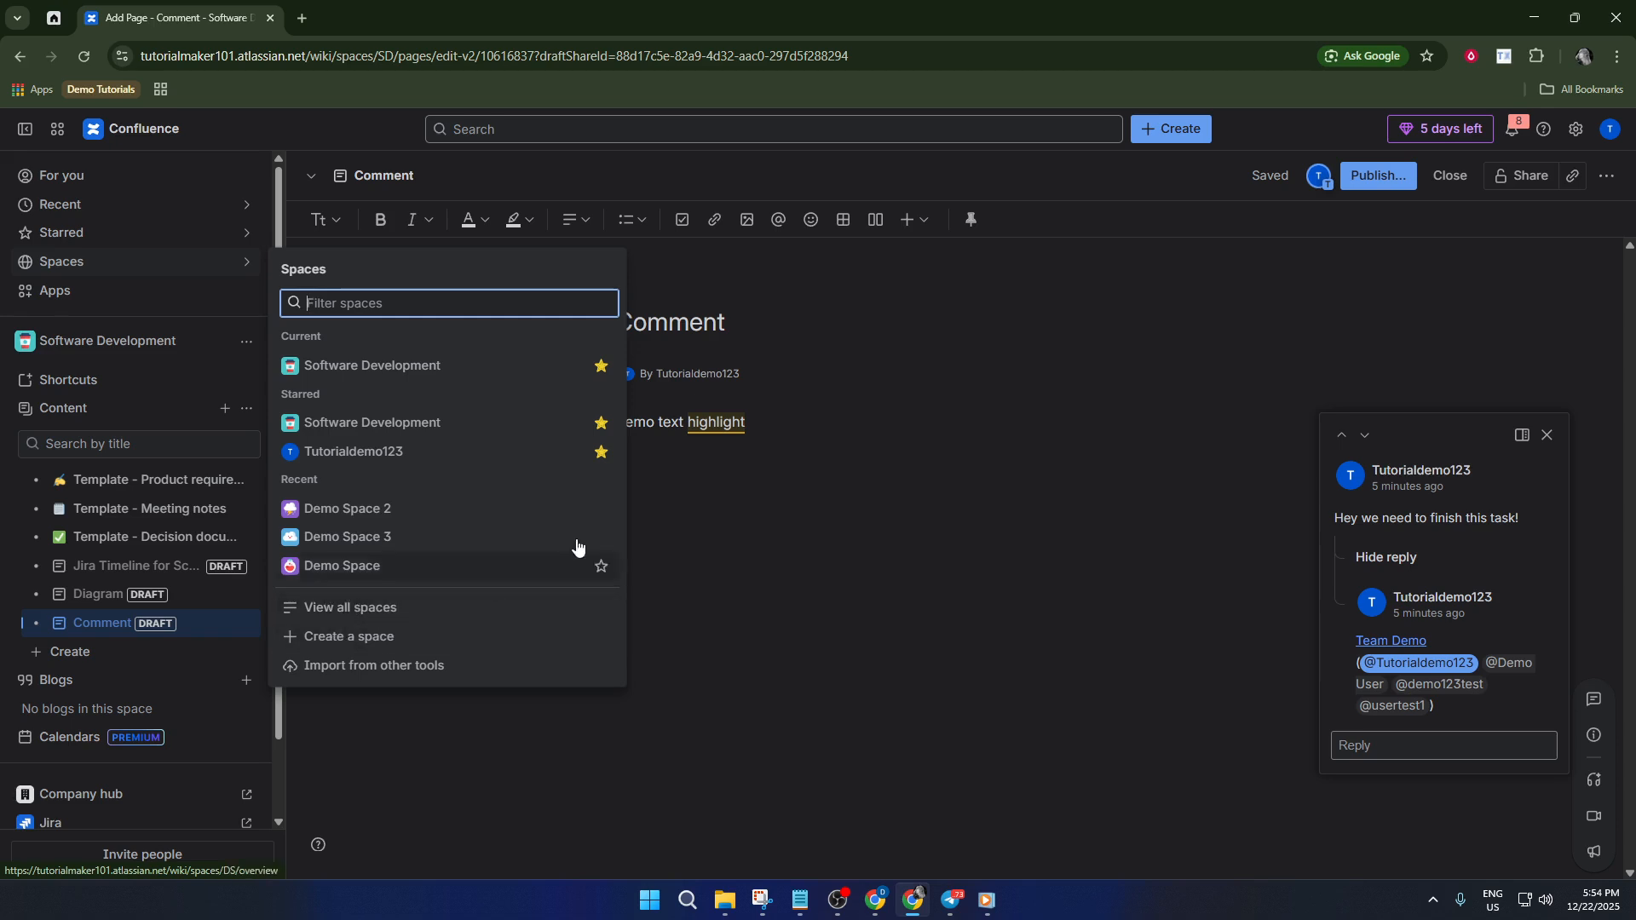
Close the spaces list, go to the For you home page and select the 'Create from a template' heading.
left_click(723, 514)
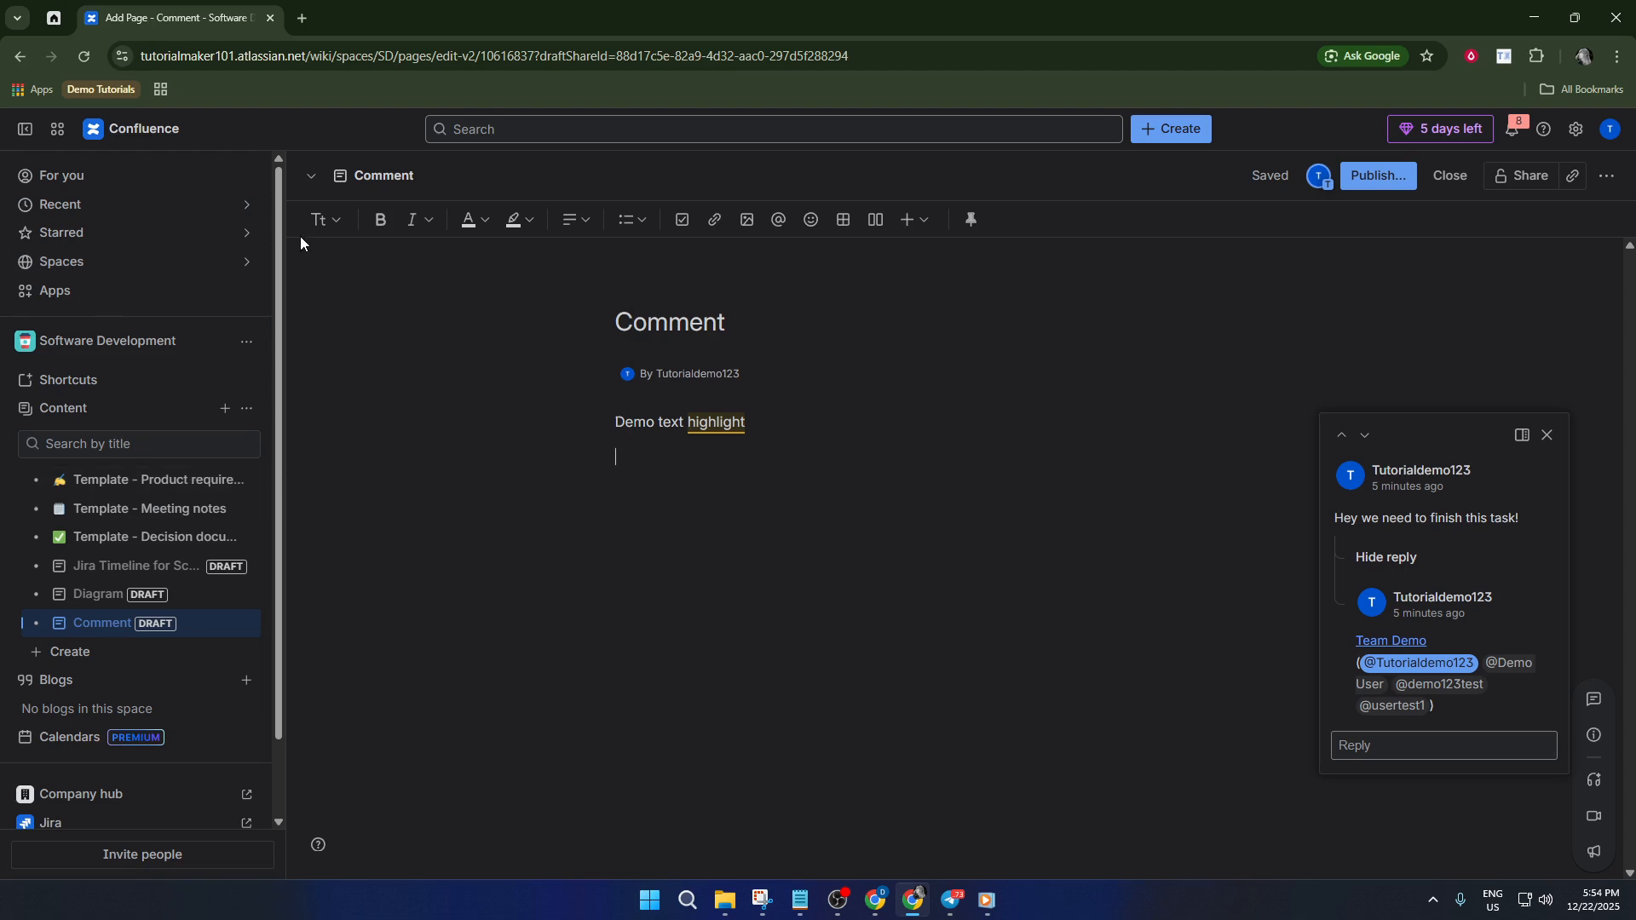
left_click(150, 177)
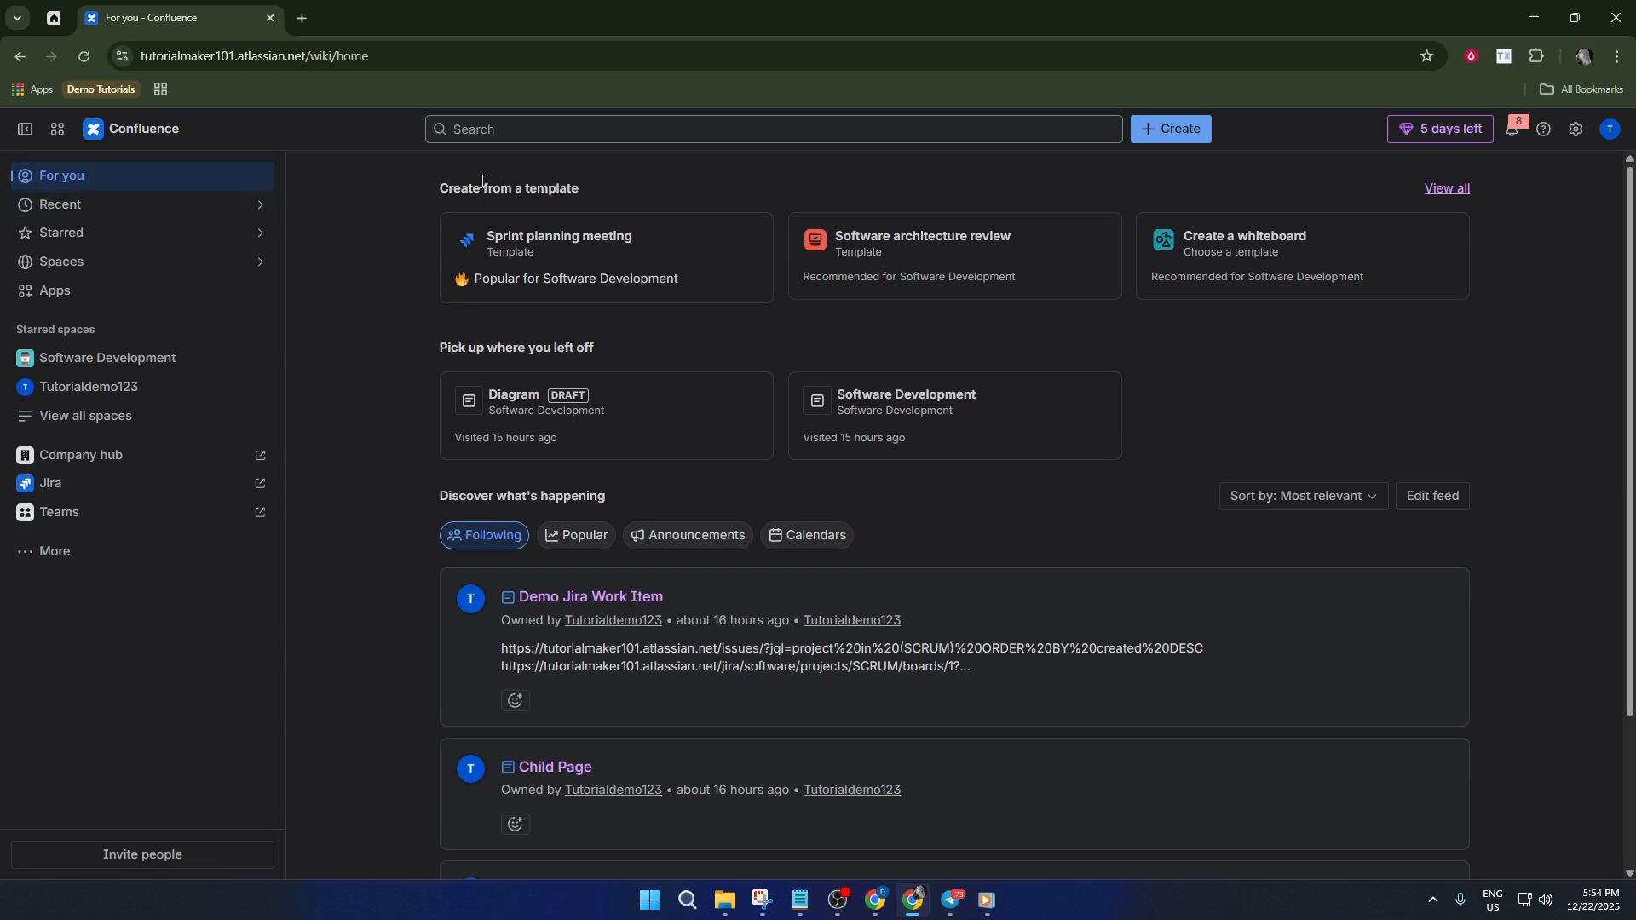
left_click_drag(441, 182, 586, 191)
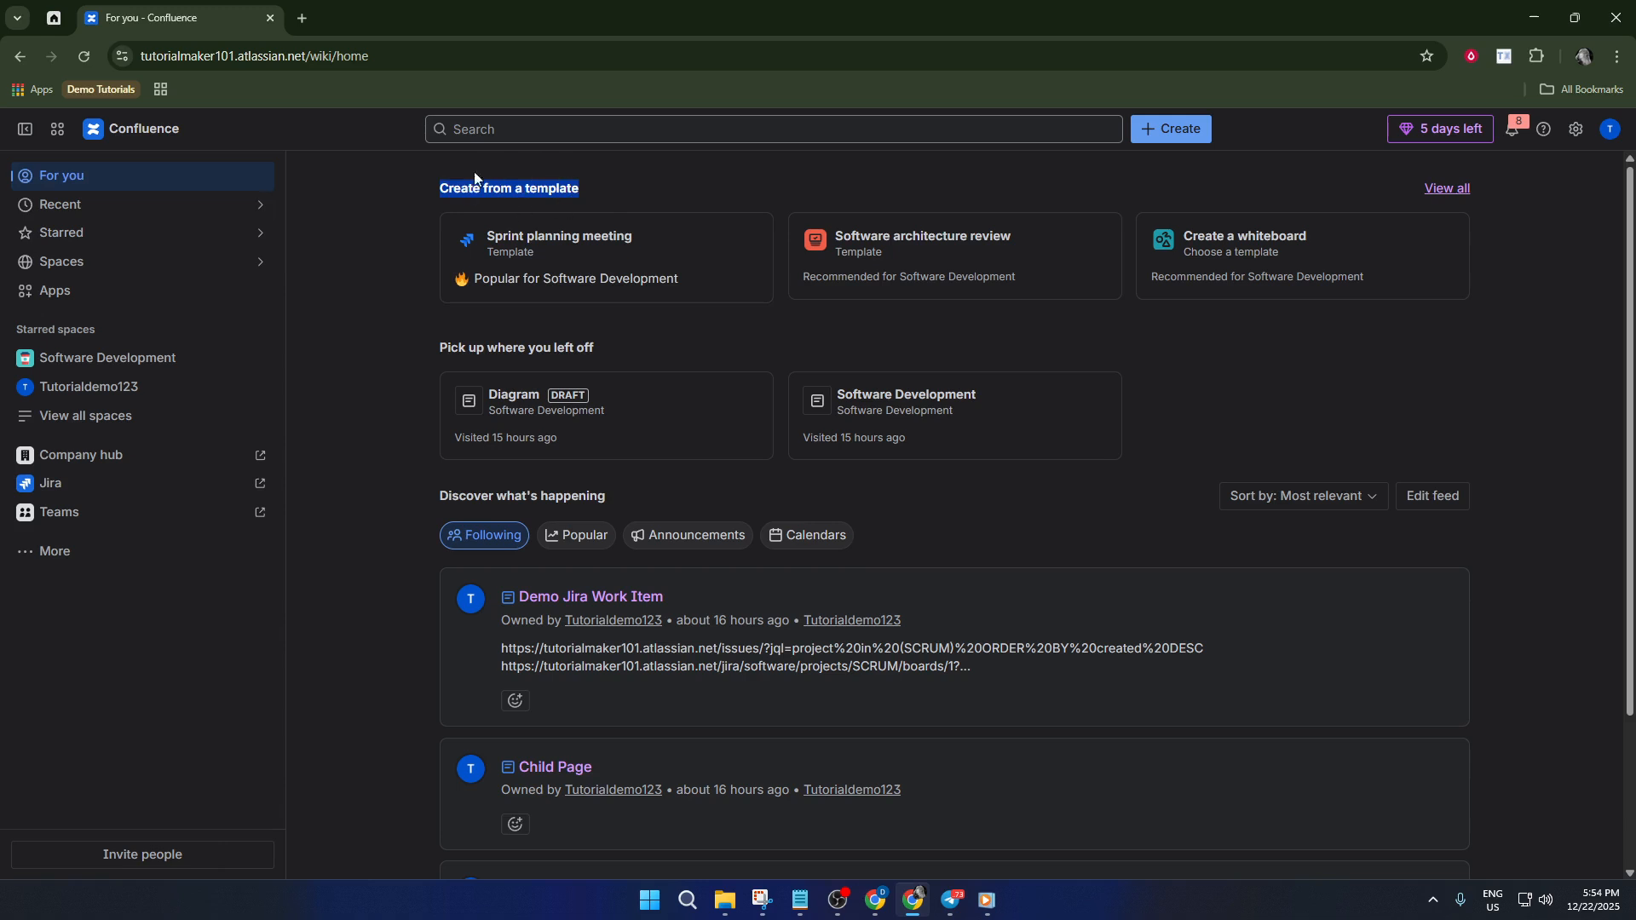
Browse the full templates gallery, then reopen the Comment draft from the Software Development space.
left_click(1446, 191)
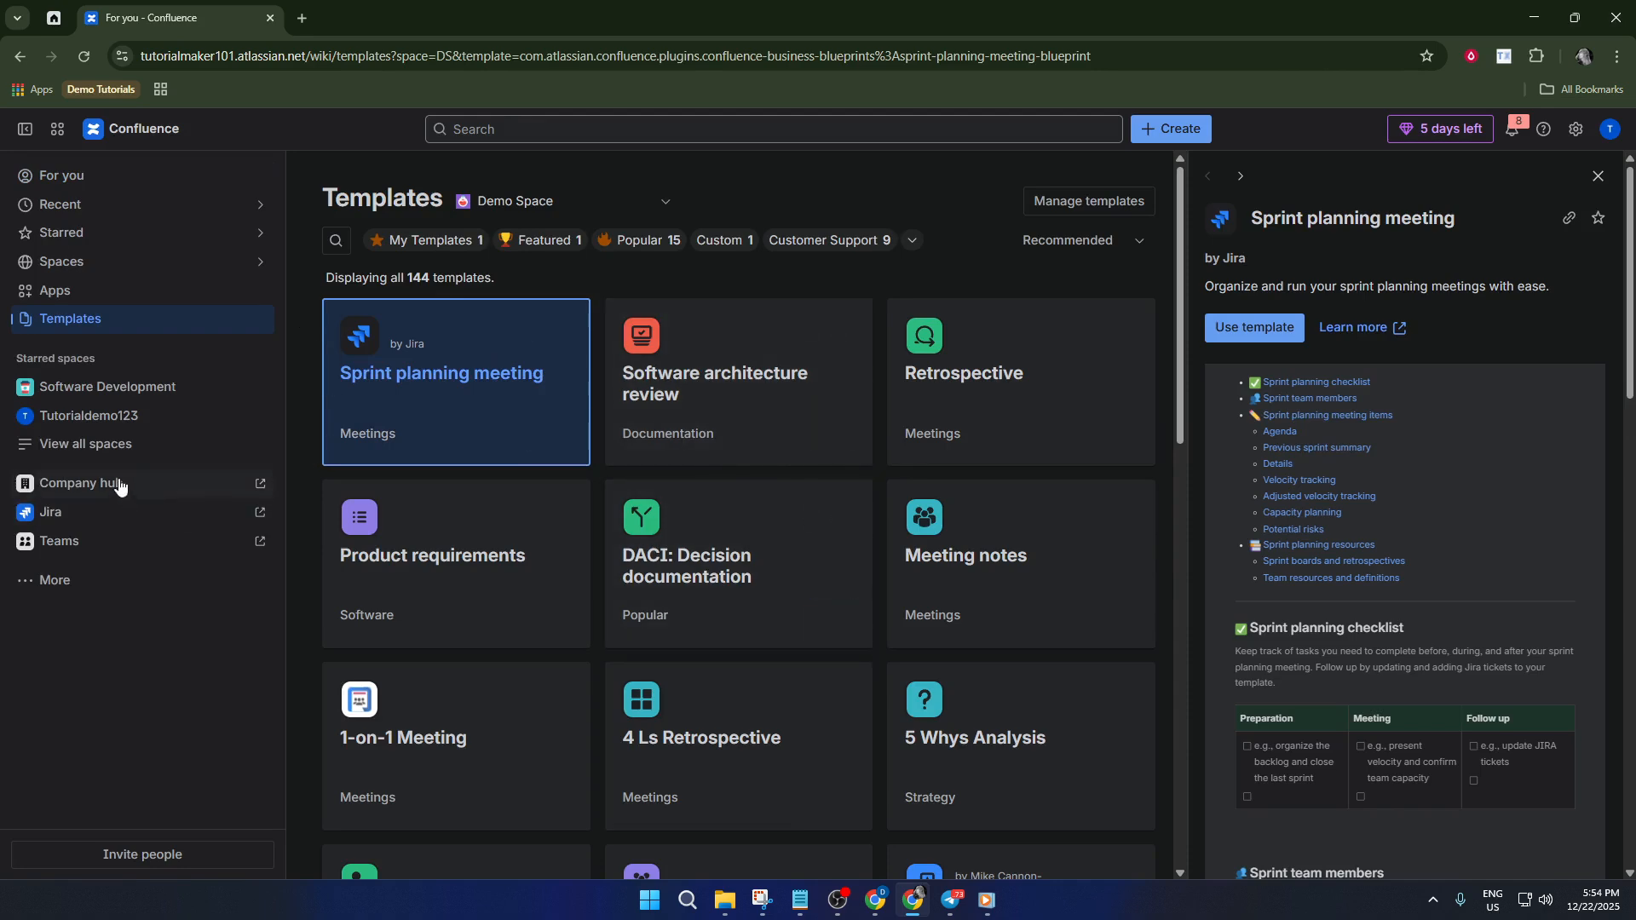
left_click(184, 387)
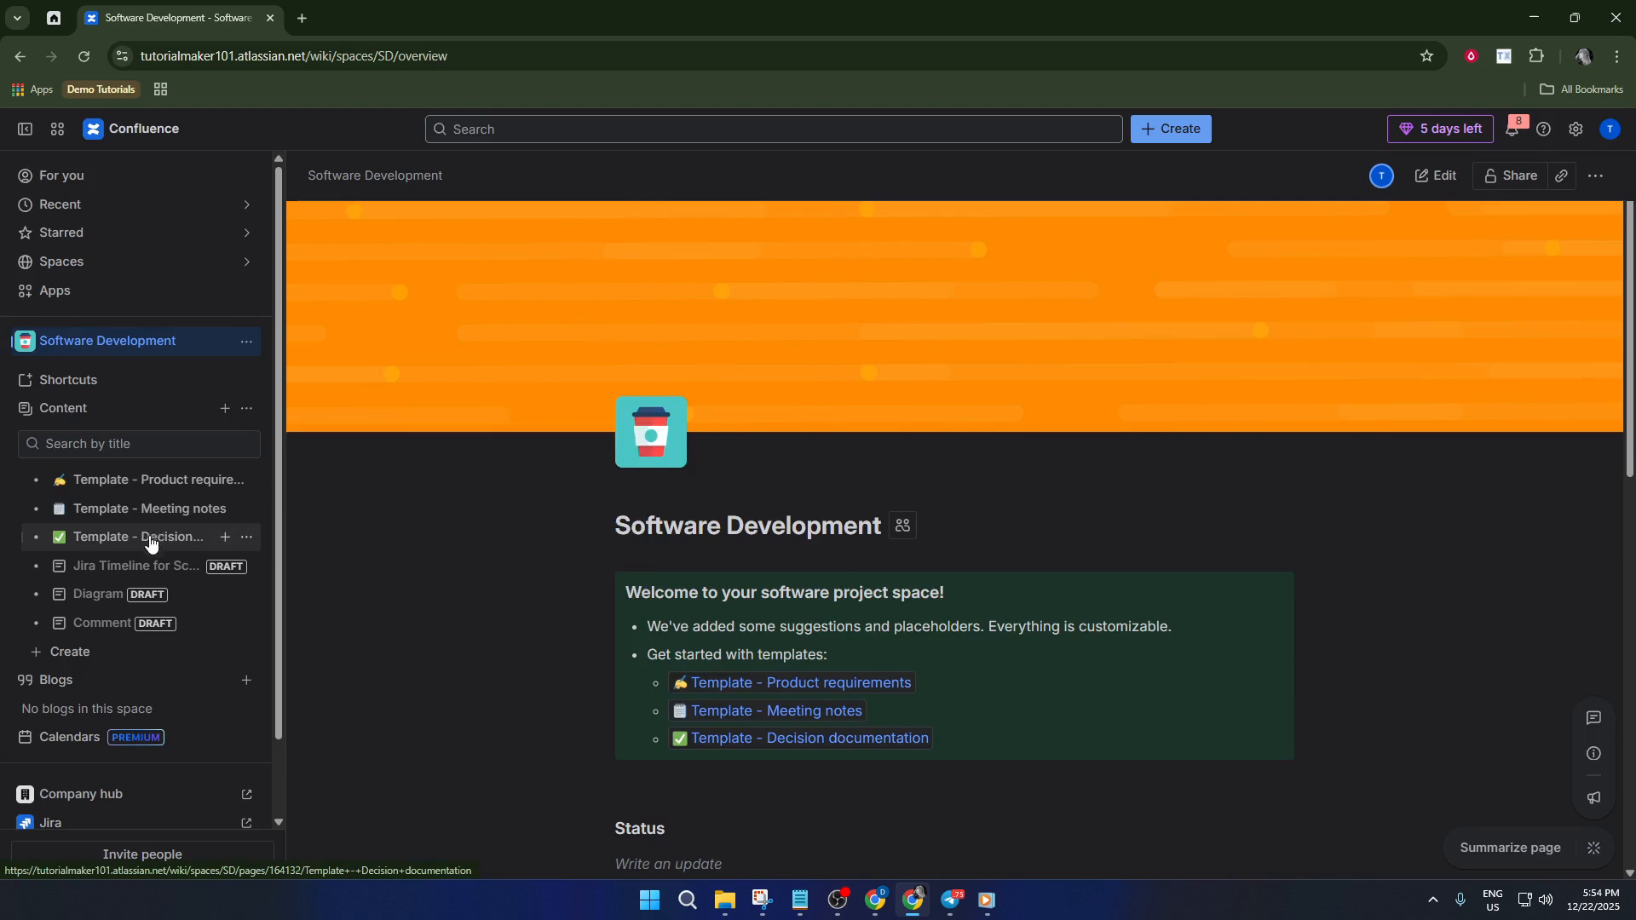
left_click(136, 624)
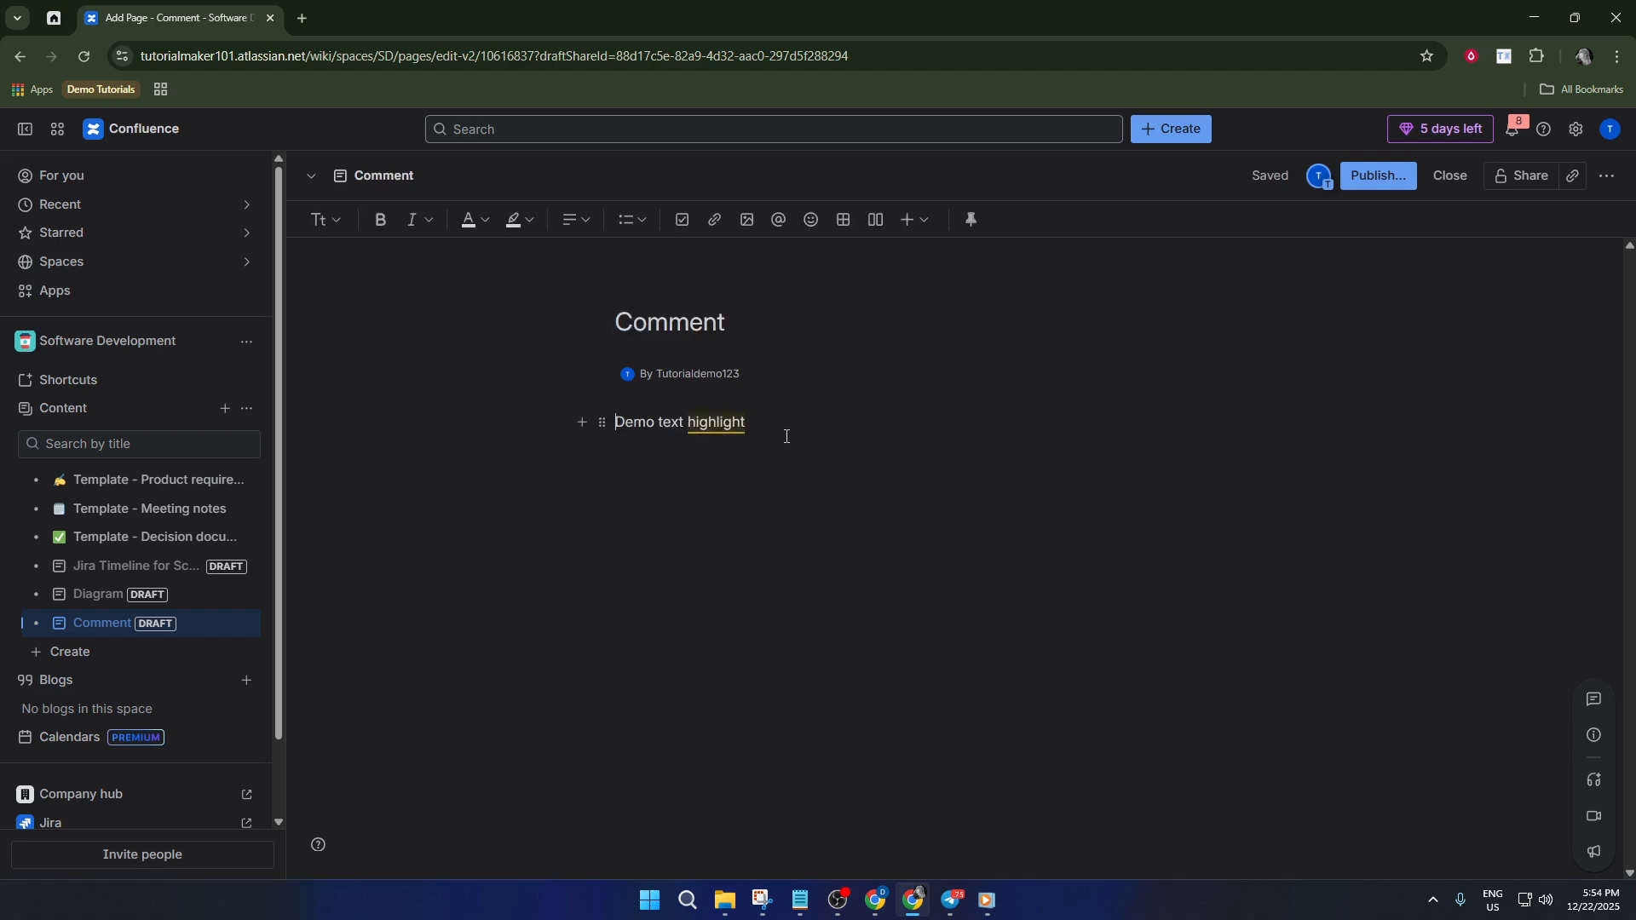
Add a new line below 'Demo text highlight' and insert a Create from Template macro via /templat.
left_click(783, 433)
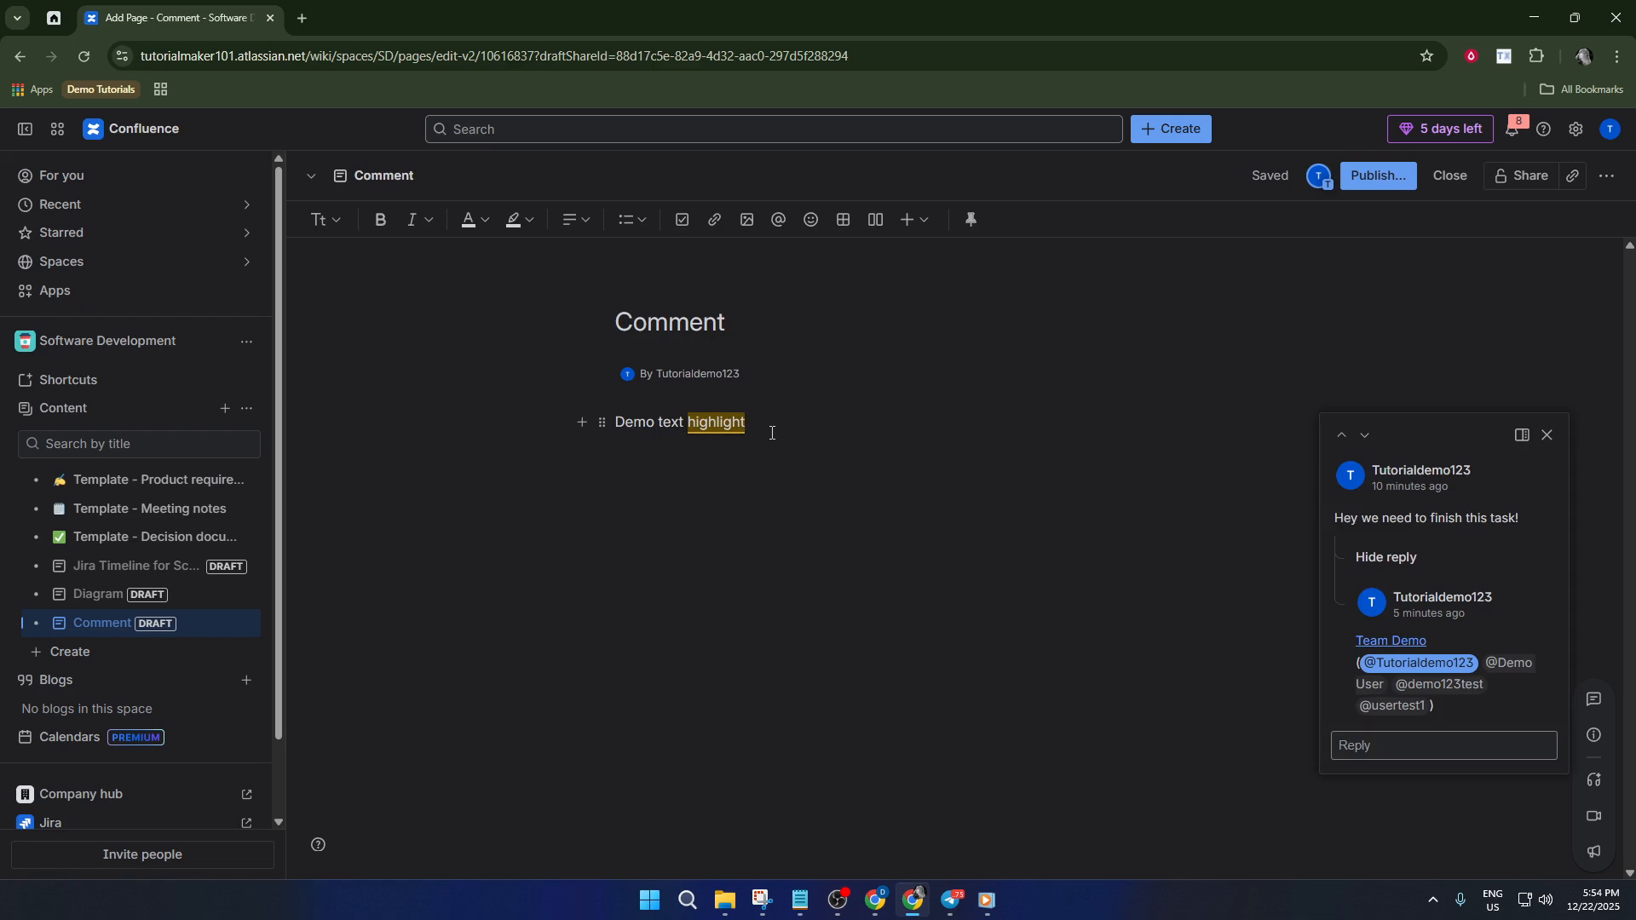
key("Return")
type("/")
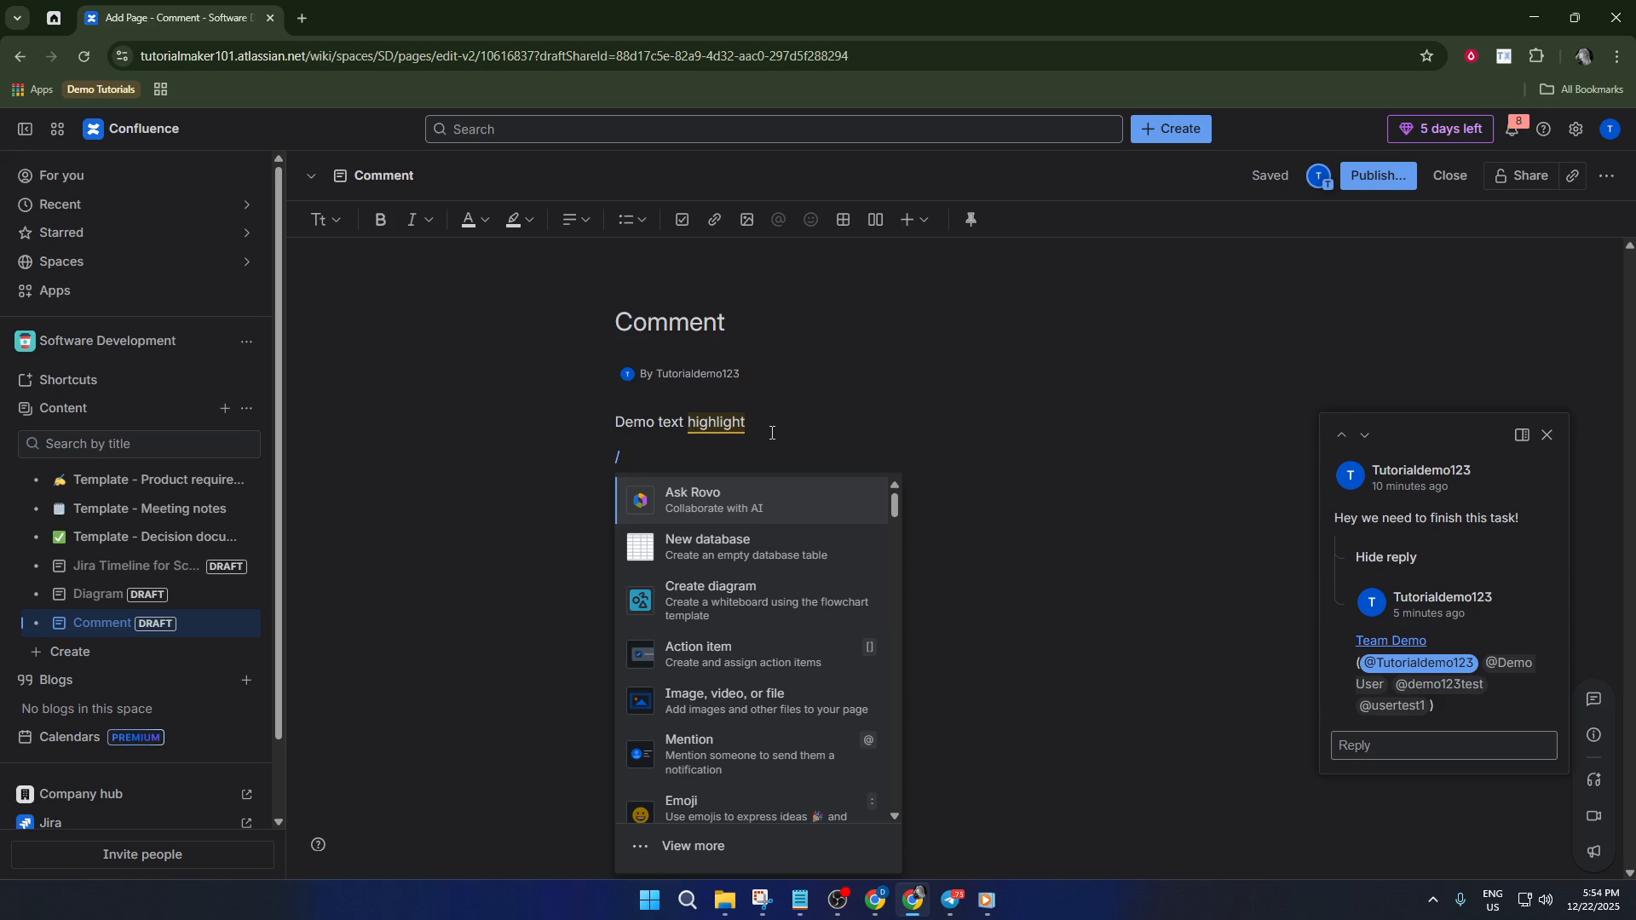
type("/tem")
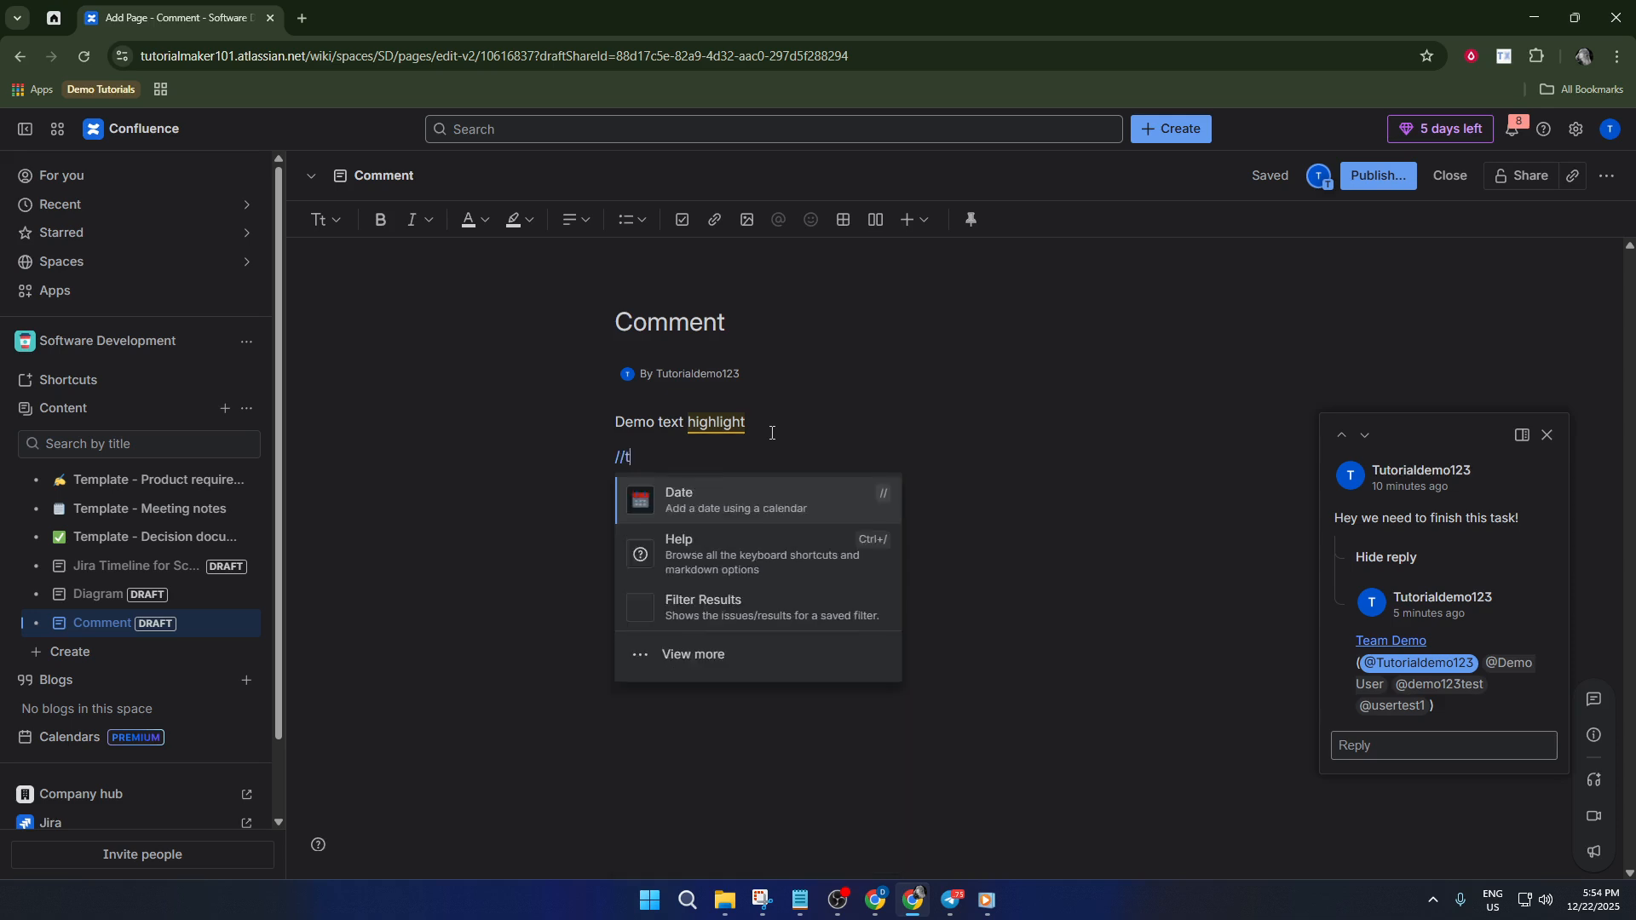
key("BackSpace")
key("BackSpace")
key("BackSpace")
key("BackSpace")
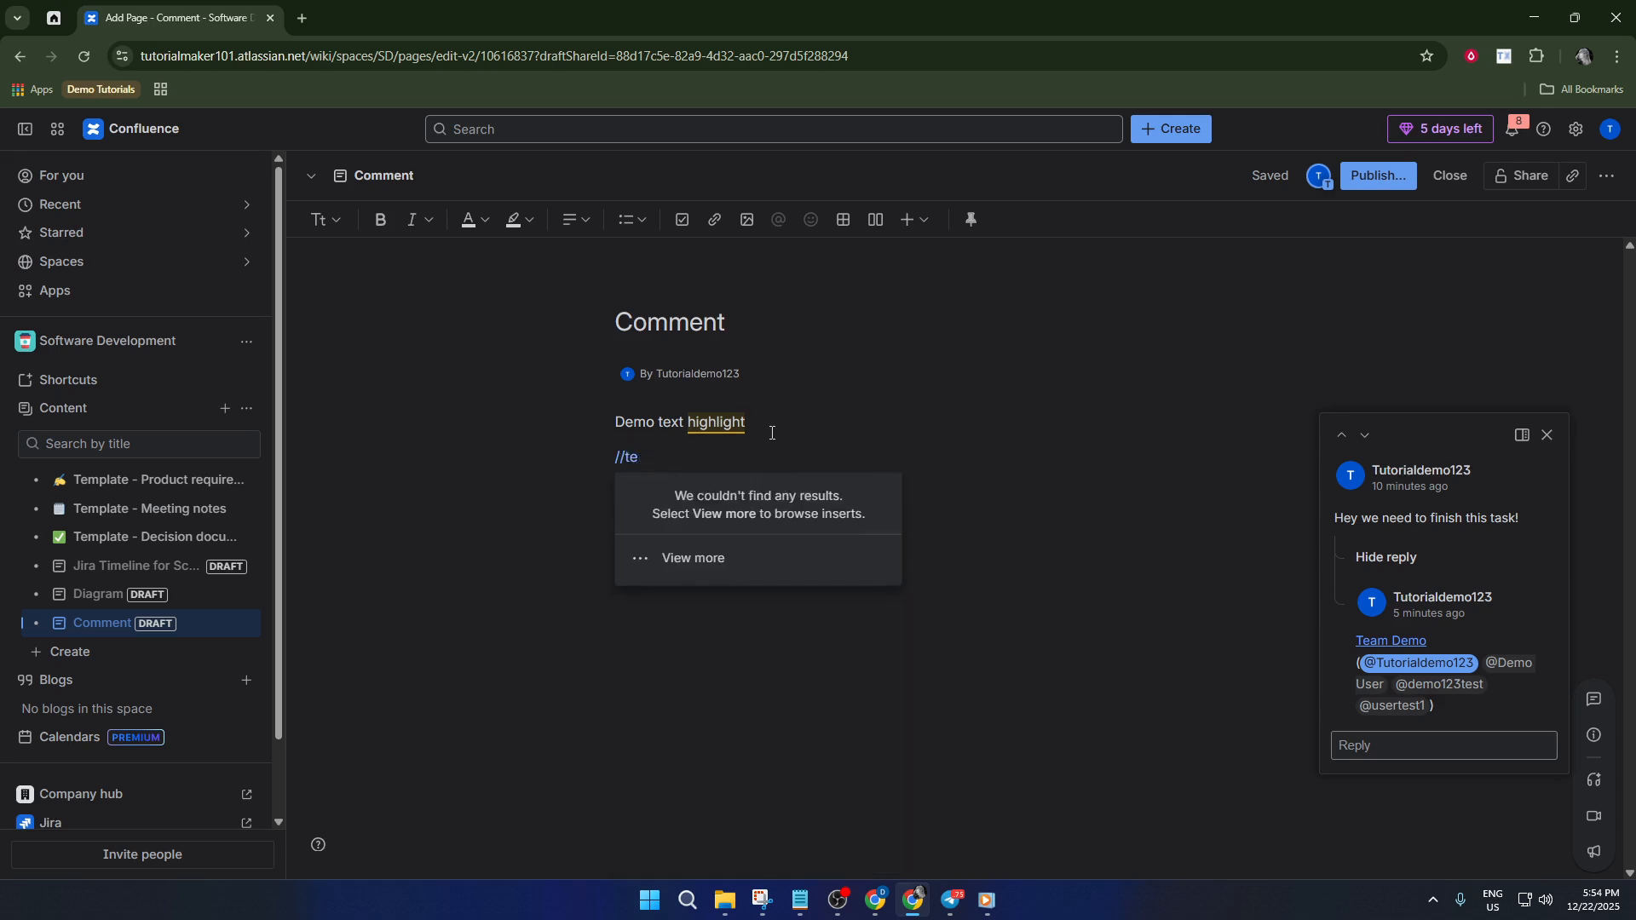
type("te")
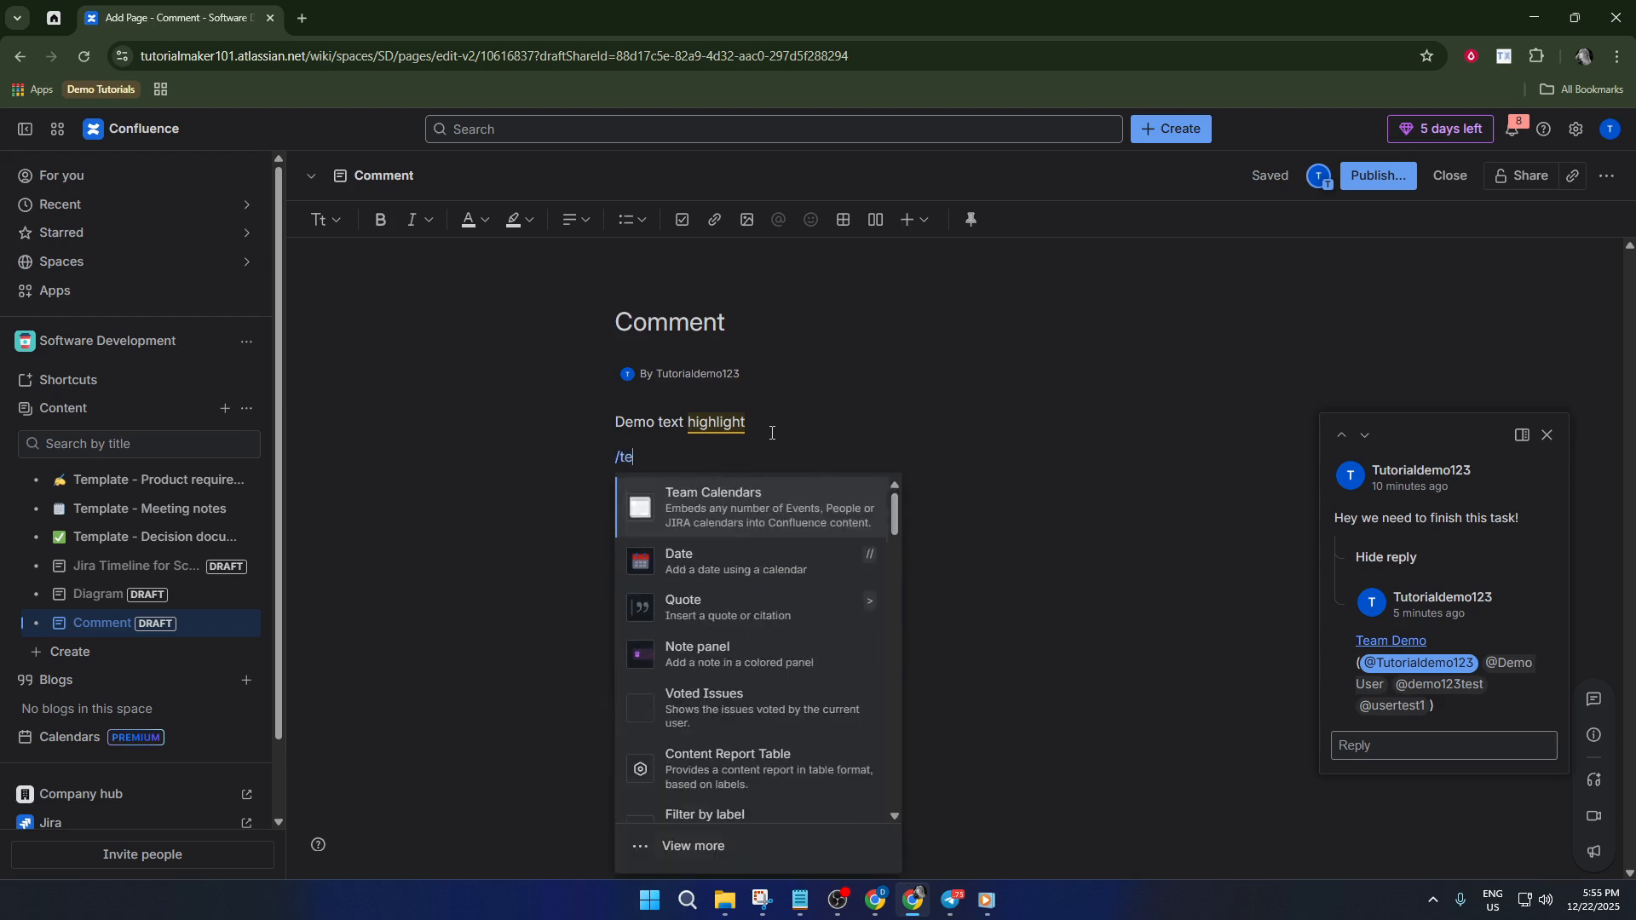
type("mplat")
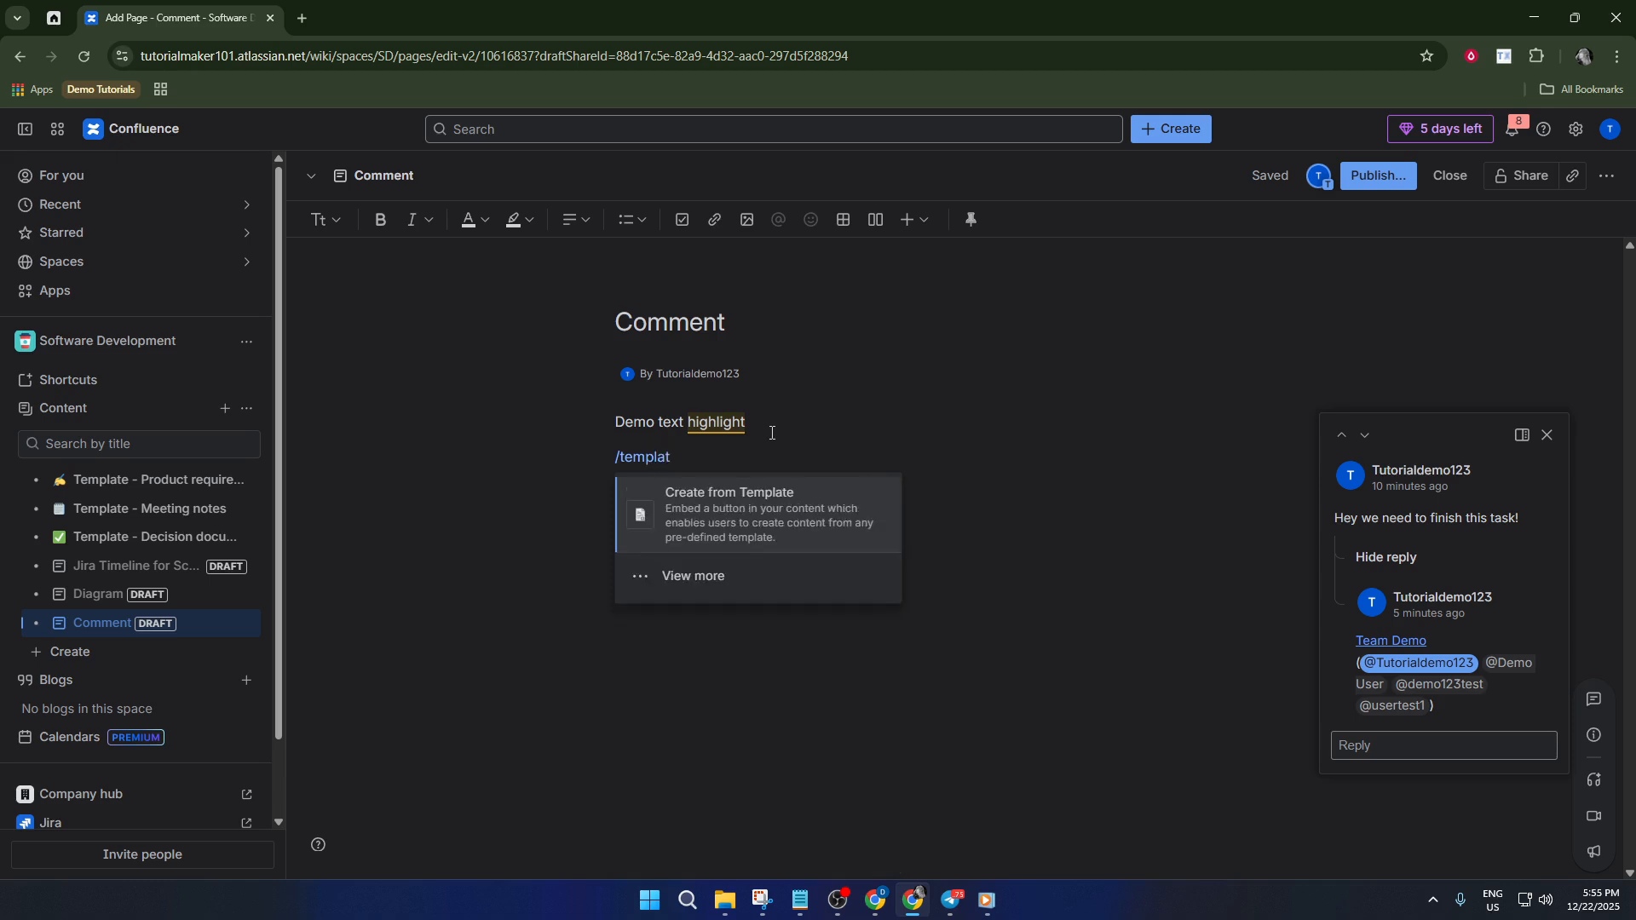
left_click(718, 516)
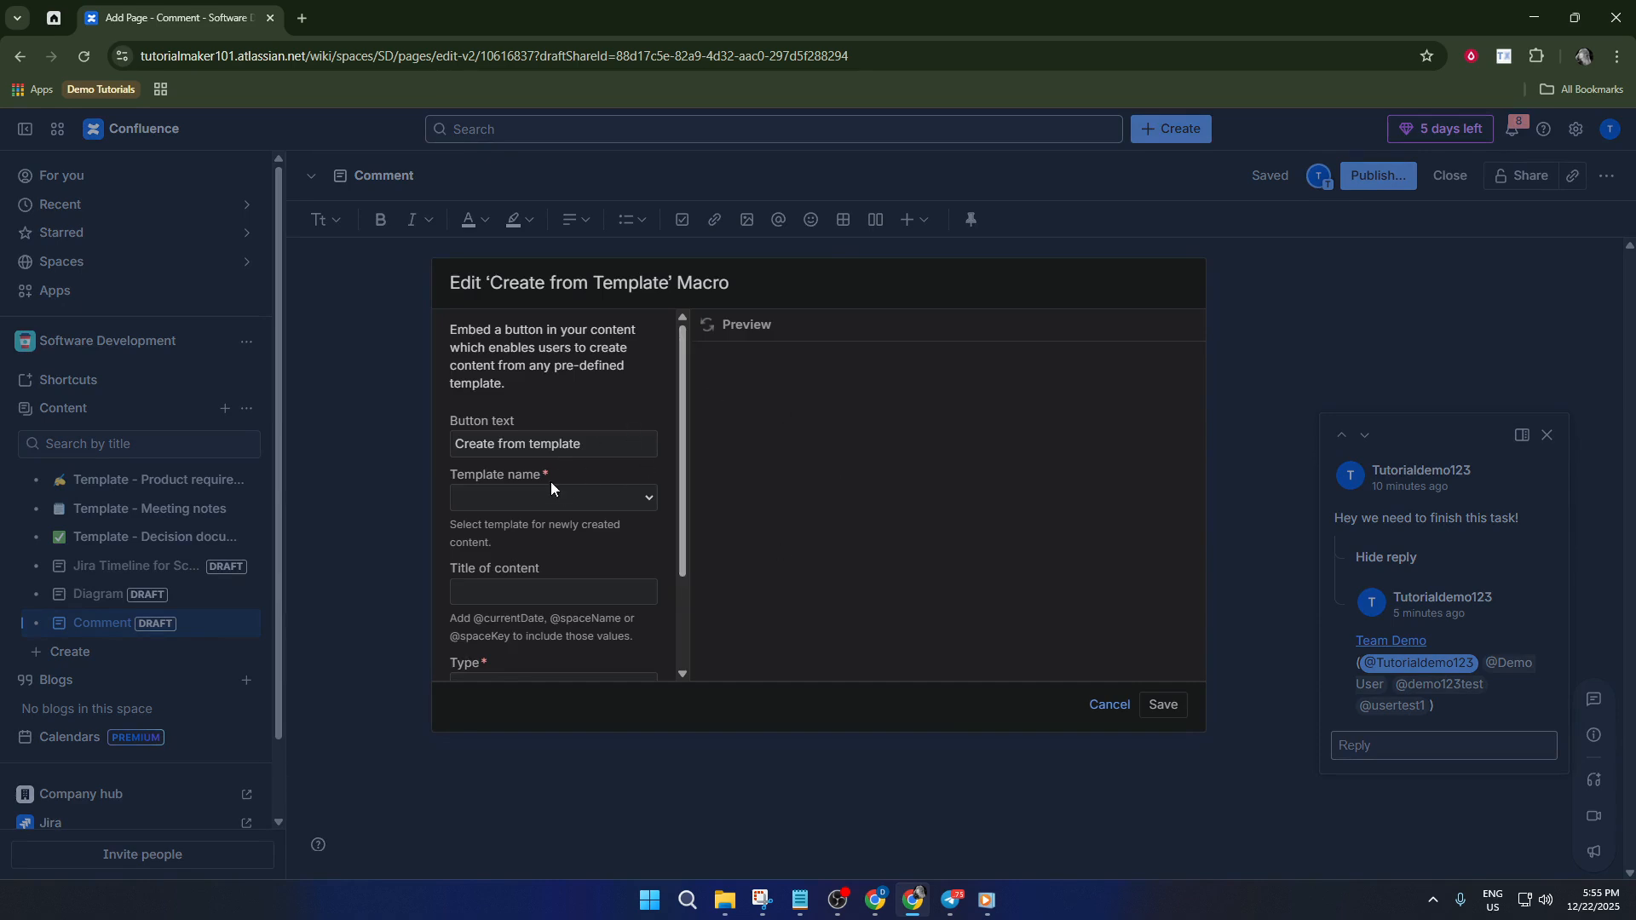
Browse the Template name list without choosing one, then cancel the Create from Template macro.
left_click(560, 499)
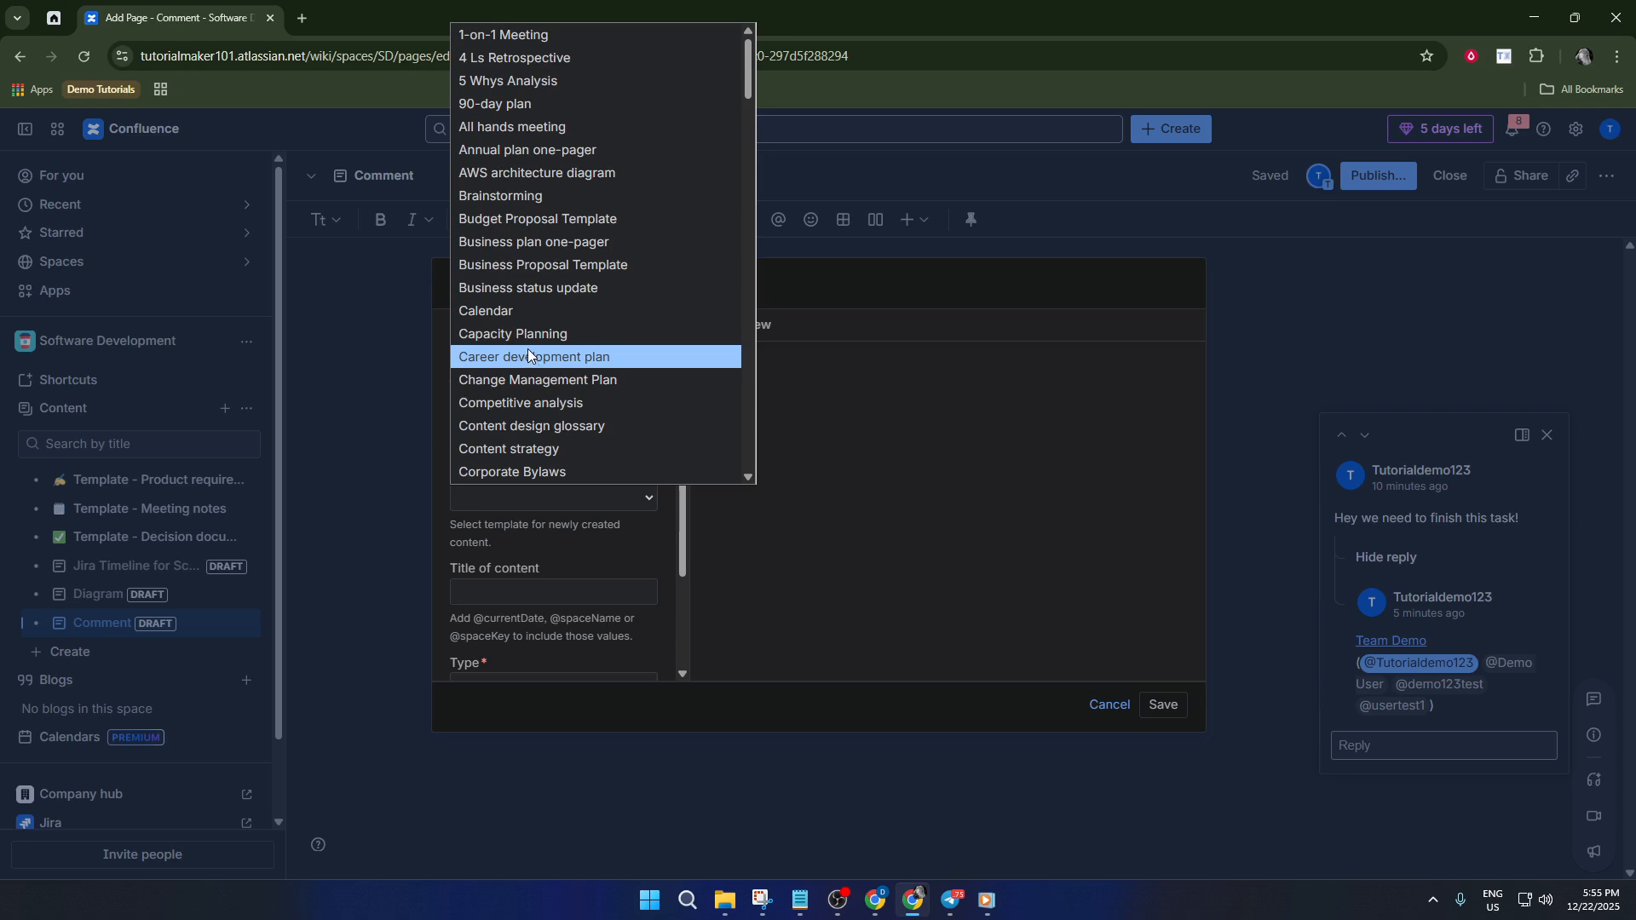
scroll(570, 269, "down", 6)
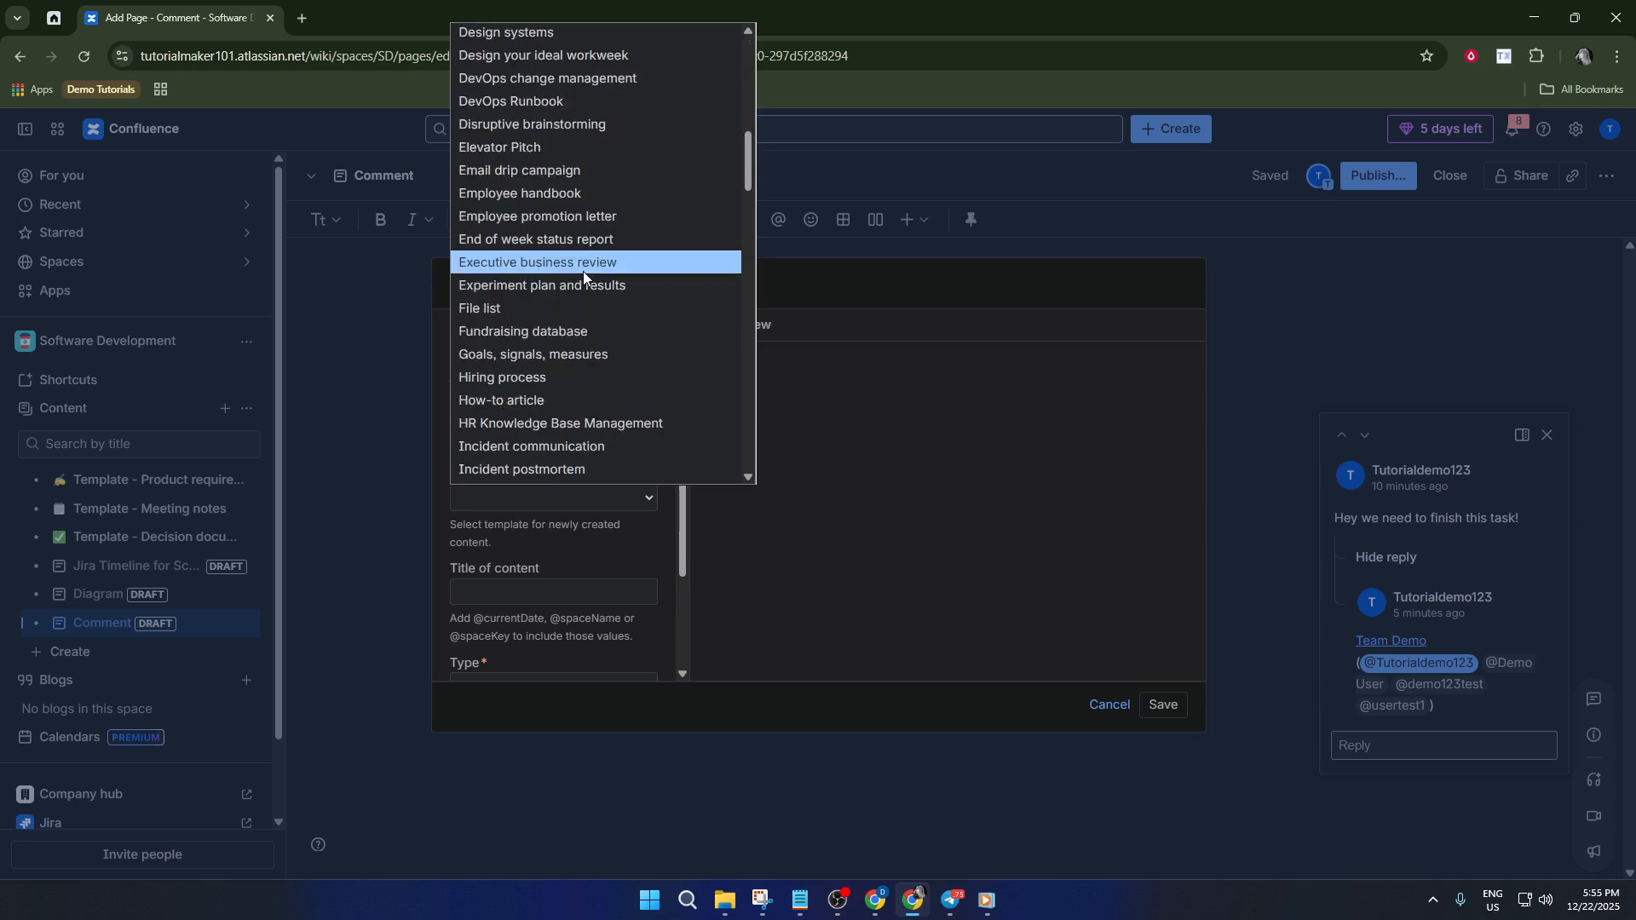
scroll(583, 271, "up", 6)
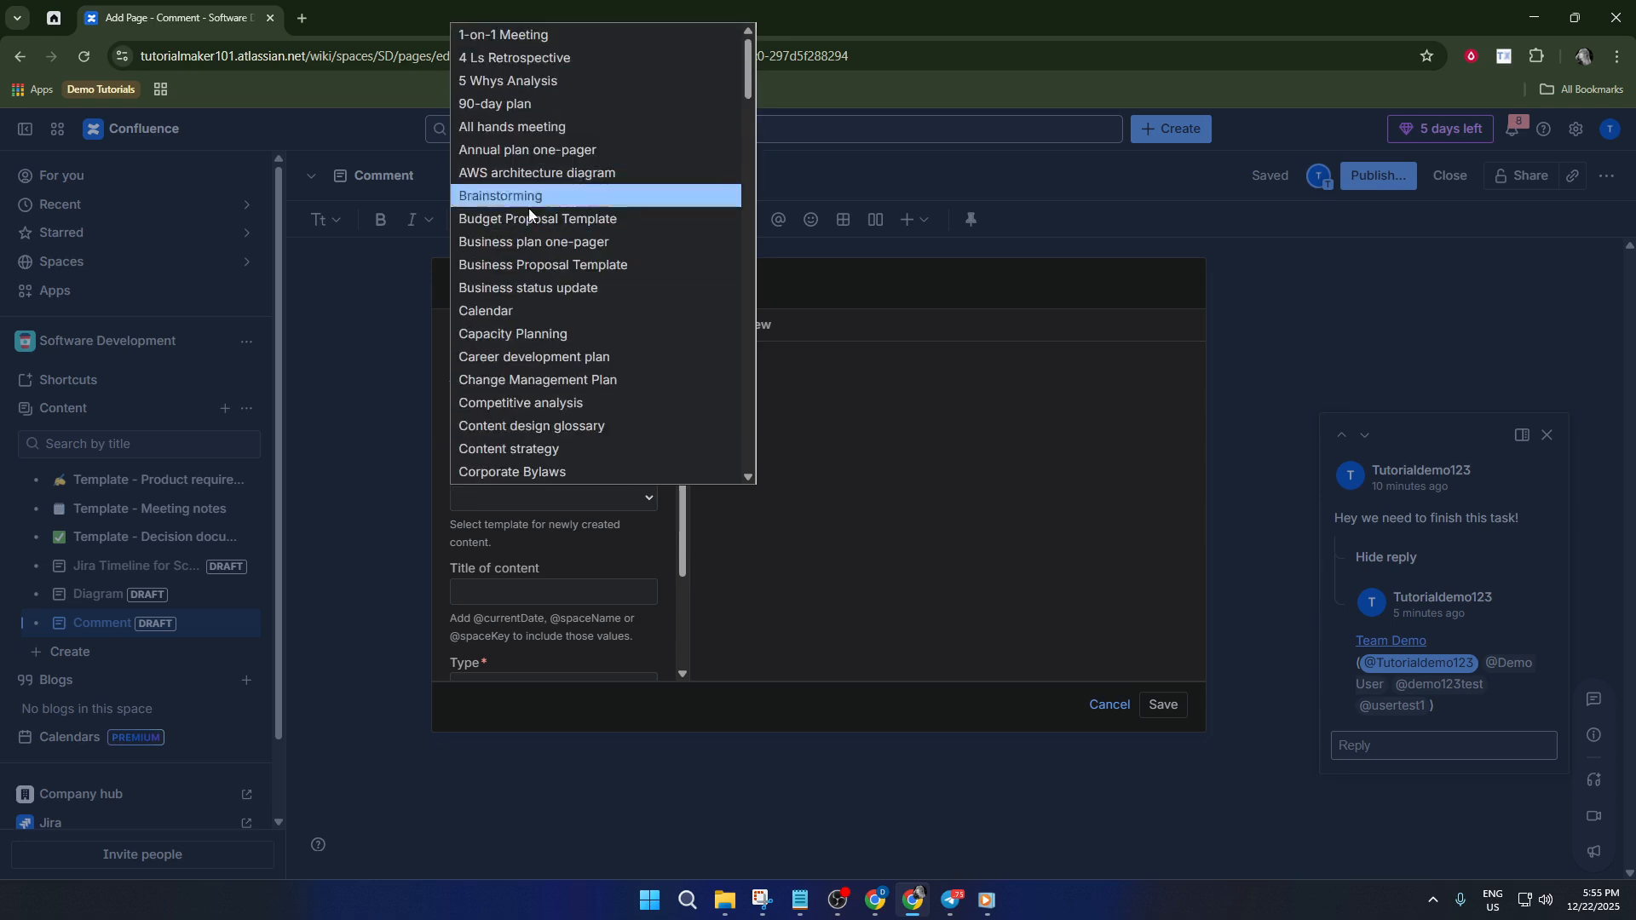
scroll(555, 267, "down", 10)
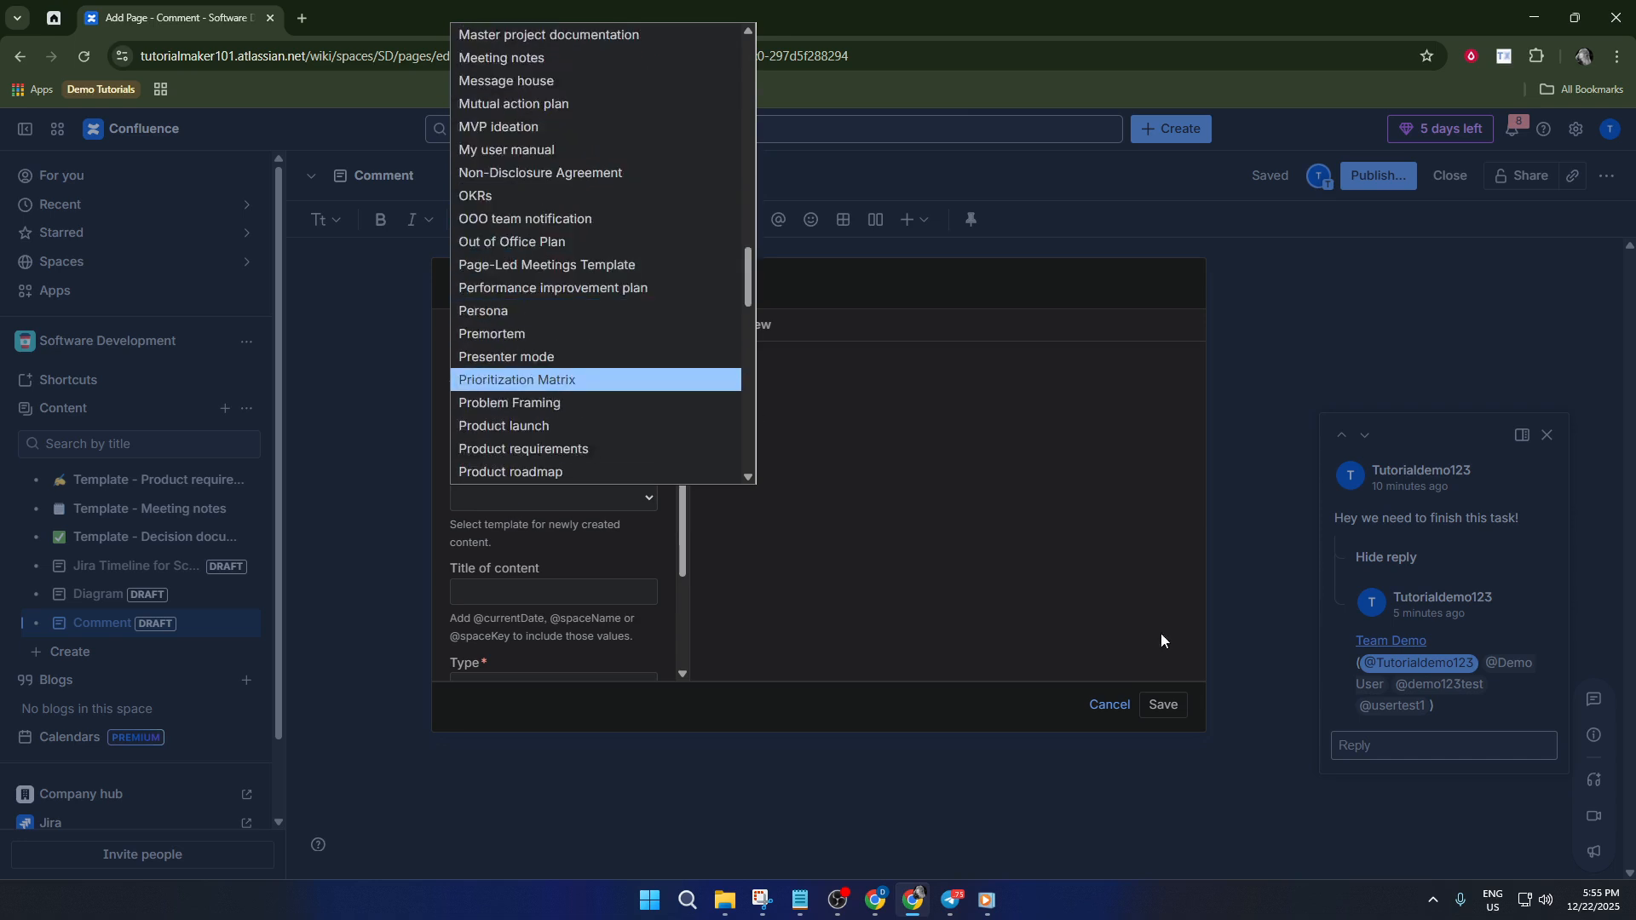
left_click(1130, 704)
left_click(1121, 704)
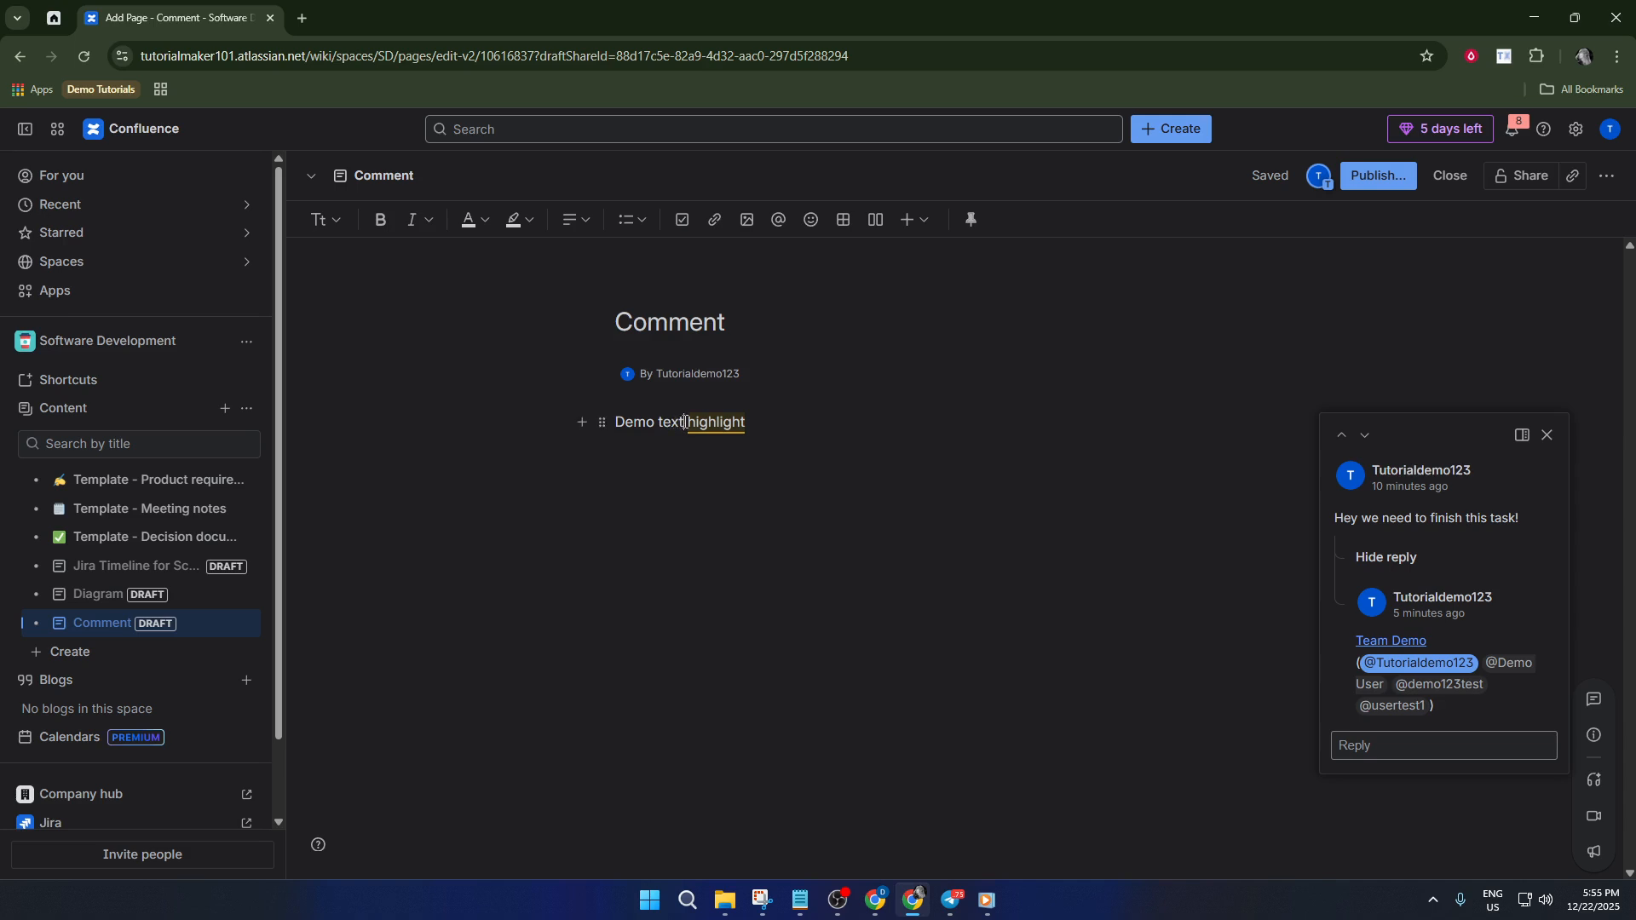
Post an inline comment 'hello' mentioning the demo team on the word 'text'.
left_click_drag(684, 422, 658, 422)
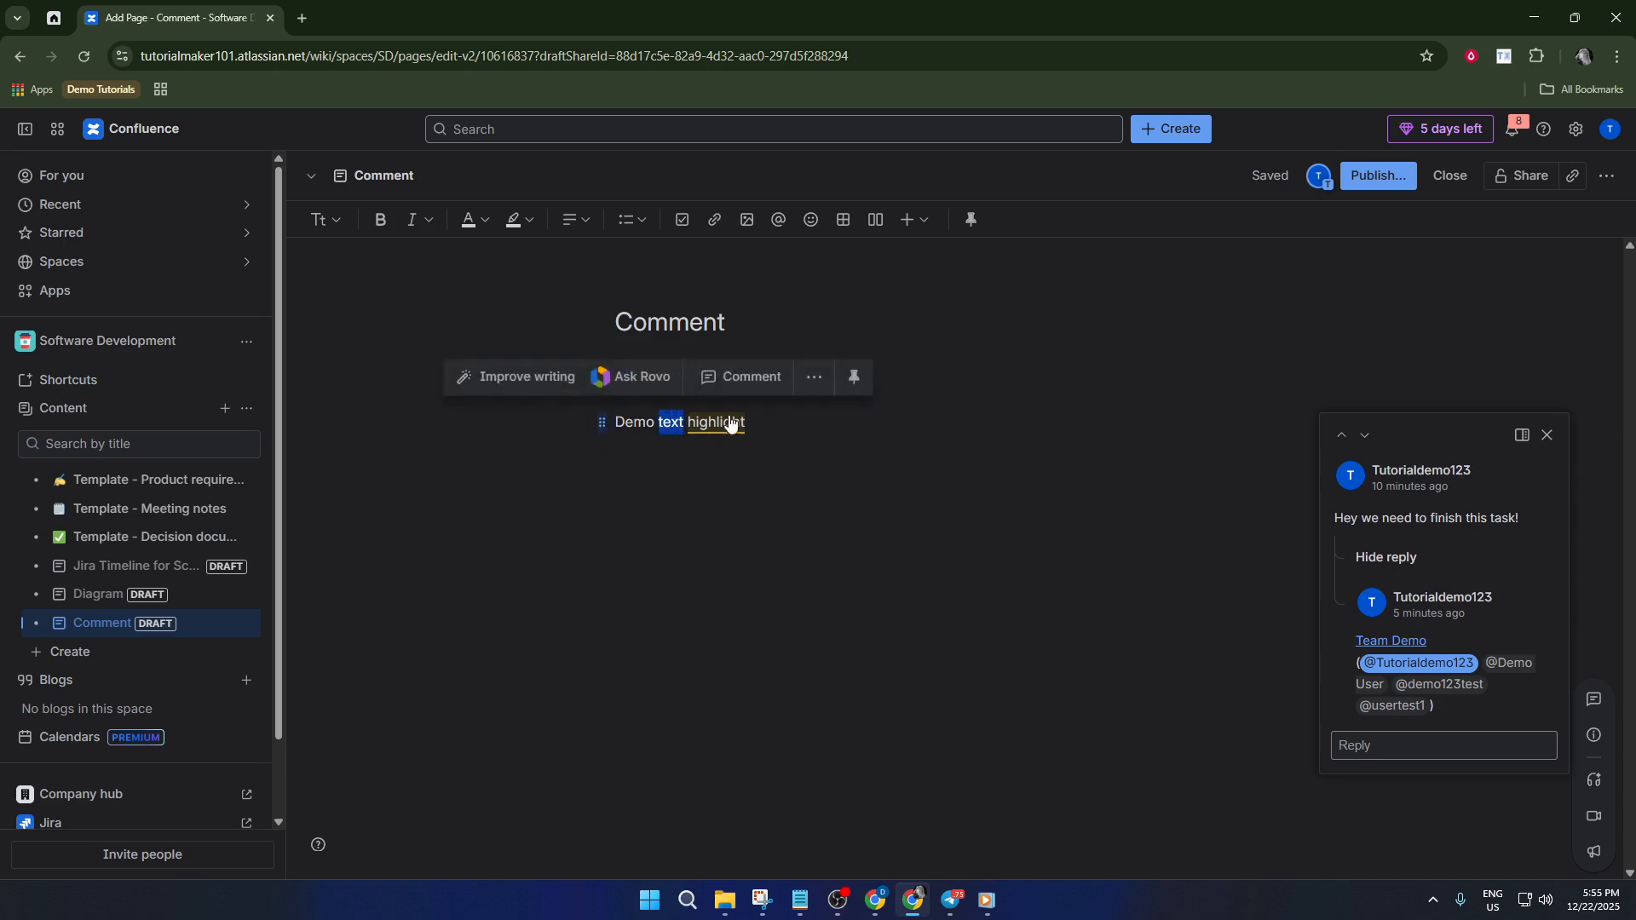
left_click(736, 376)
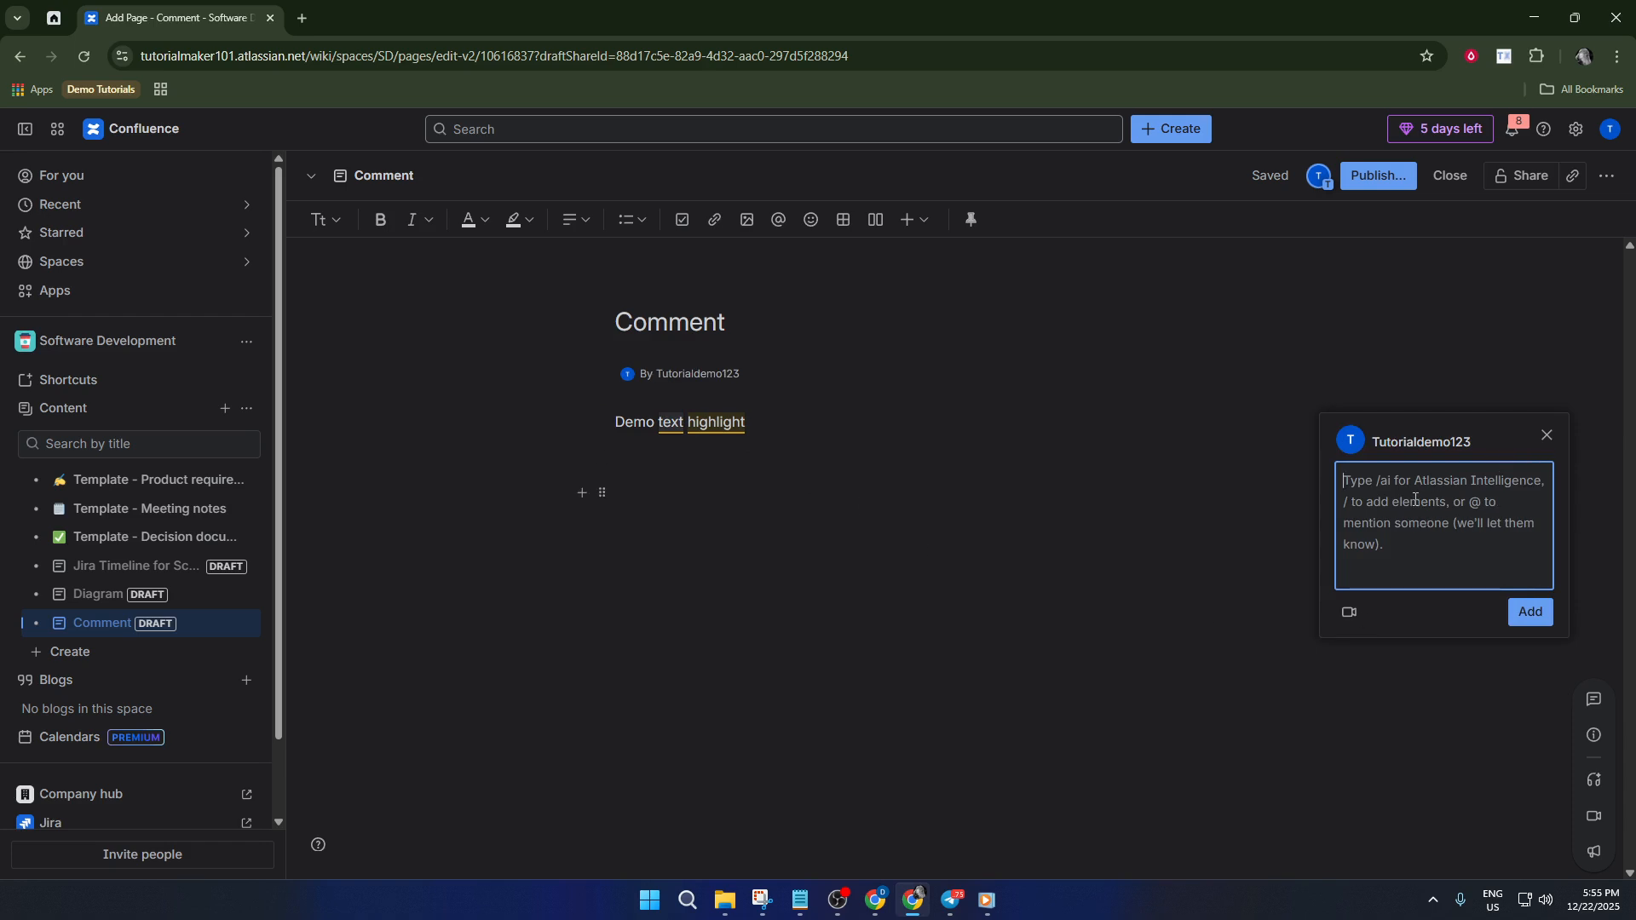
type("hello @")
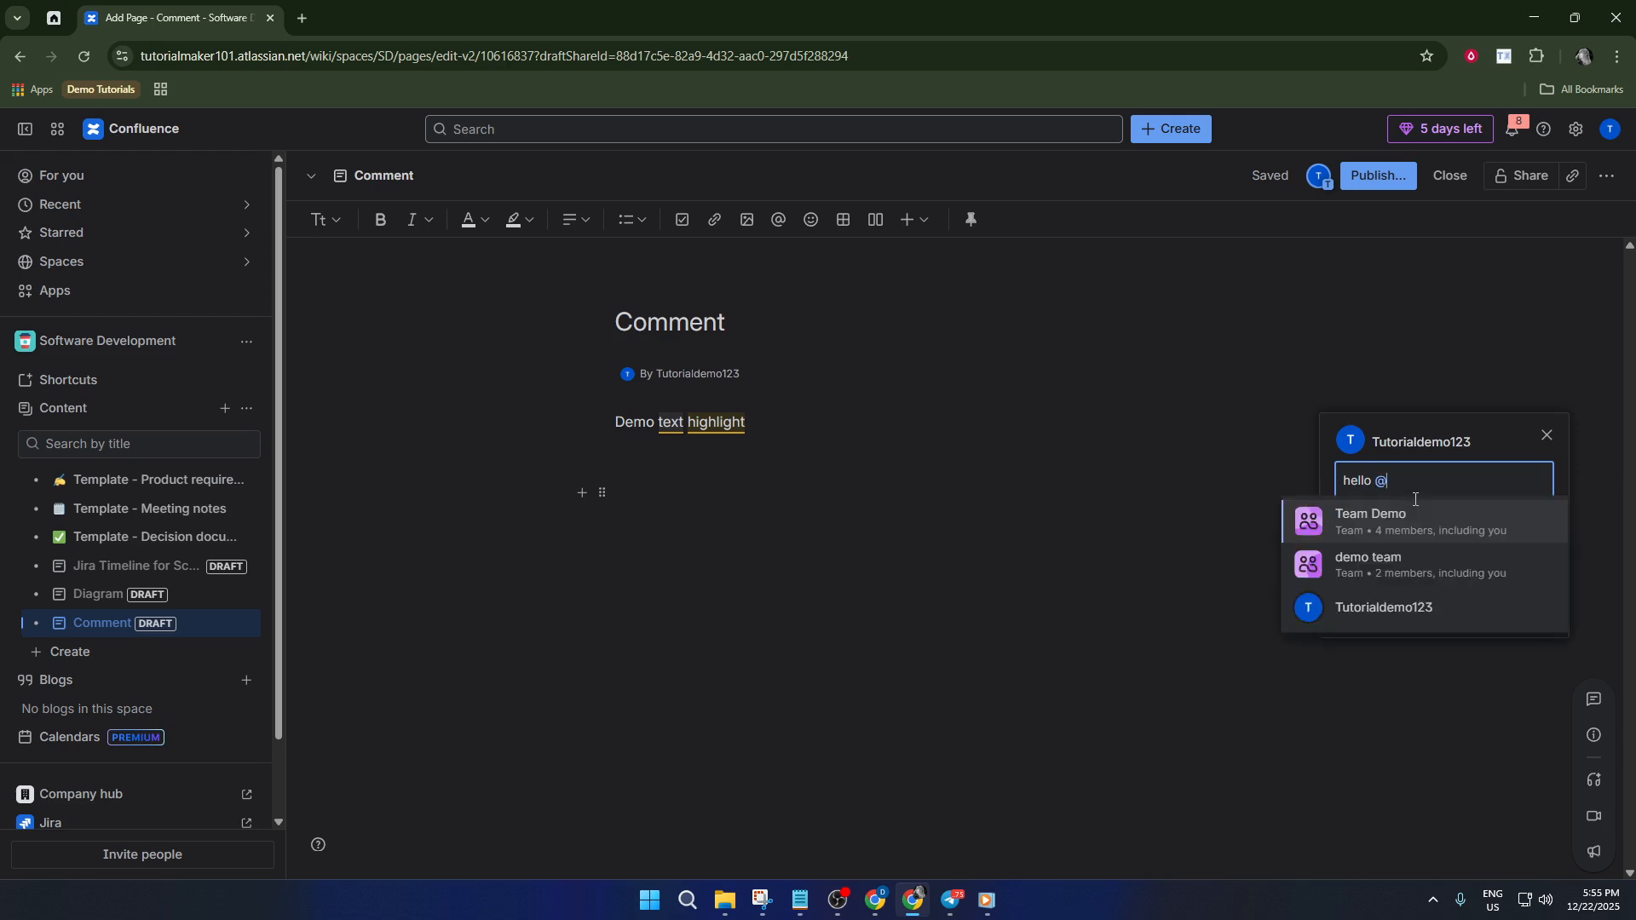
left_click(1433, 571)
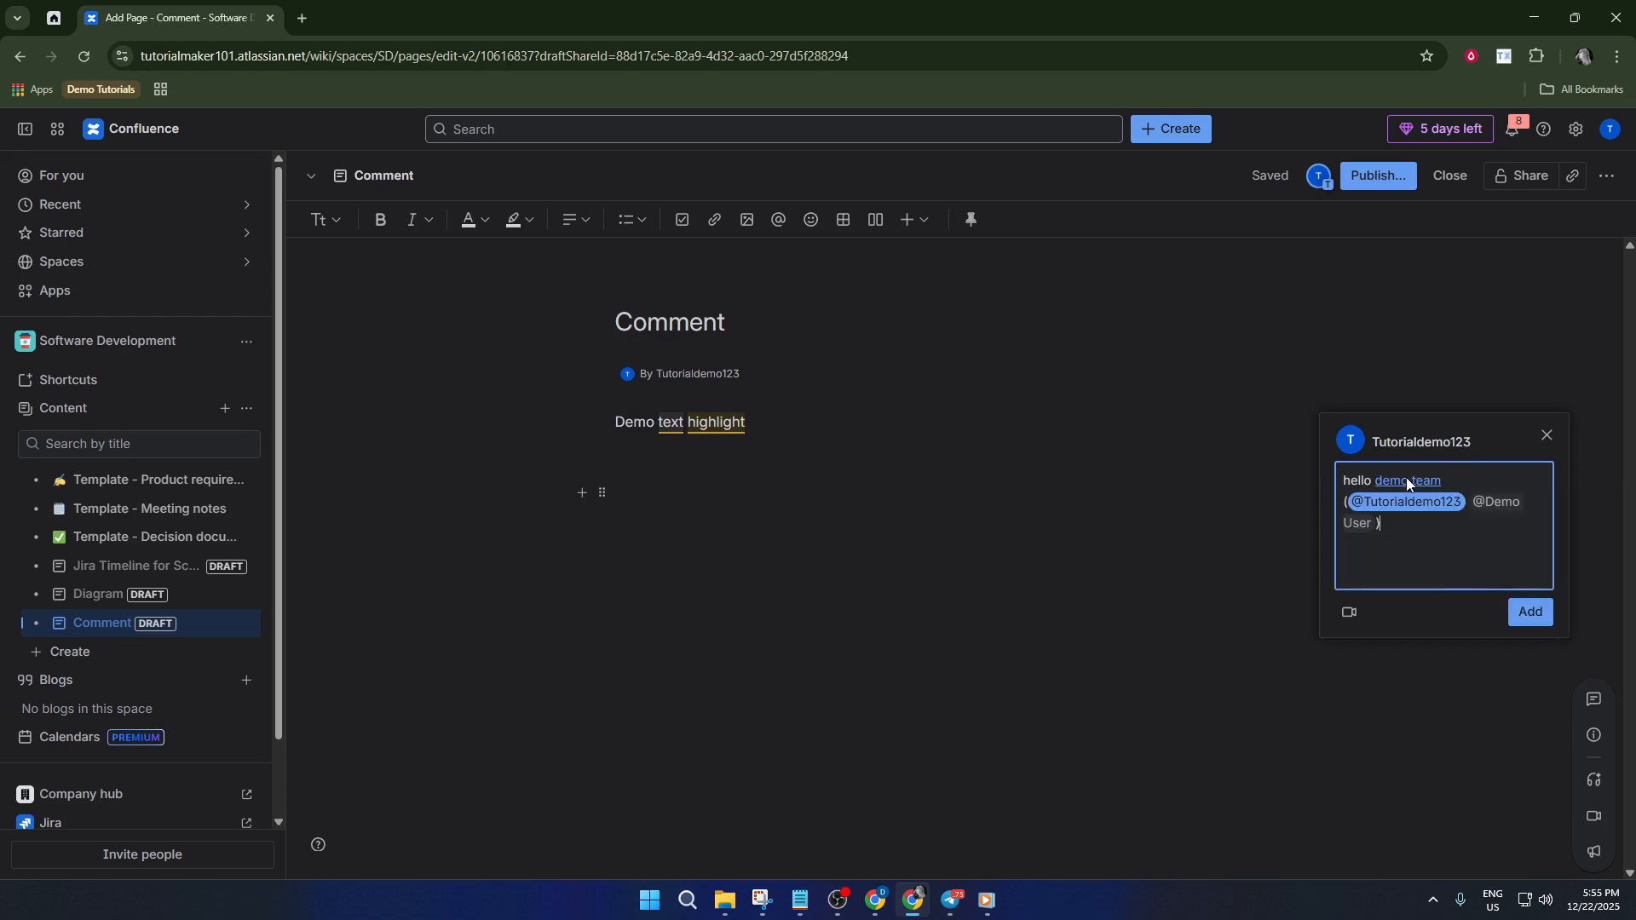
left_click(1531, 612)
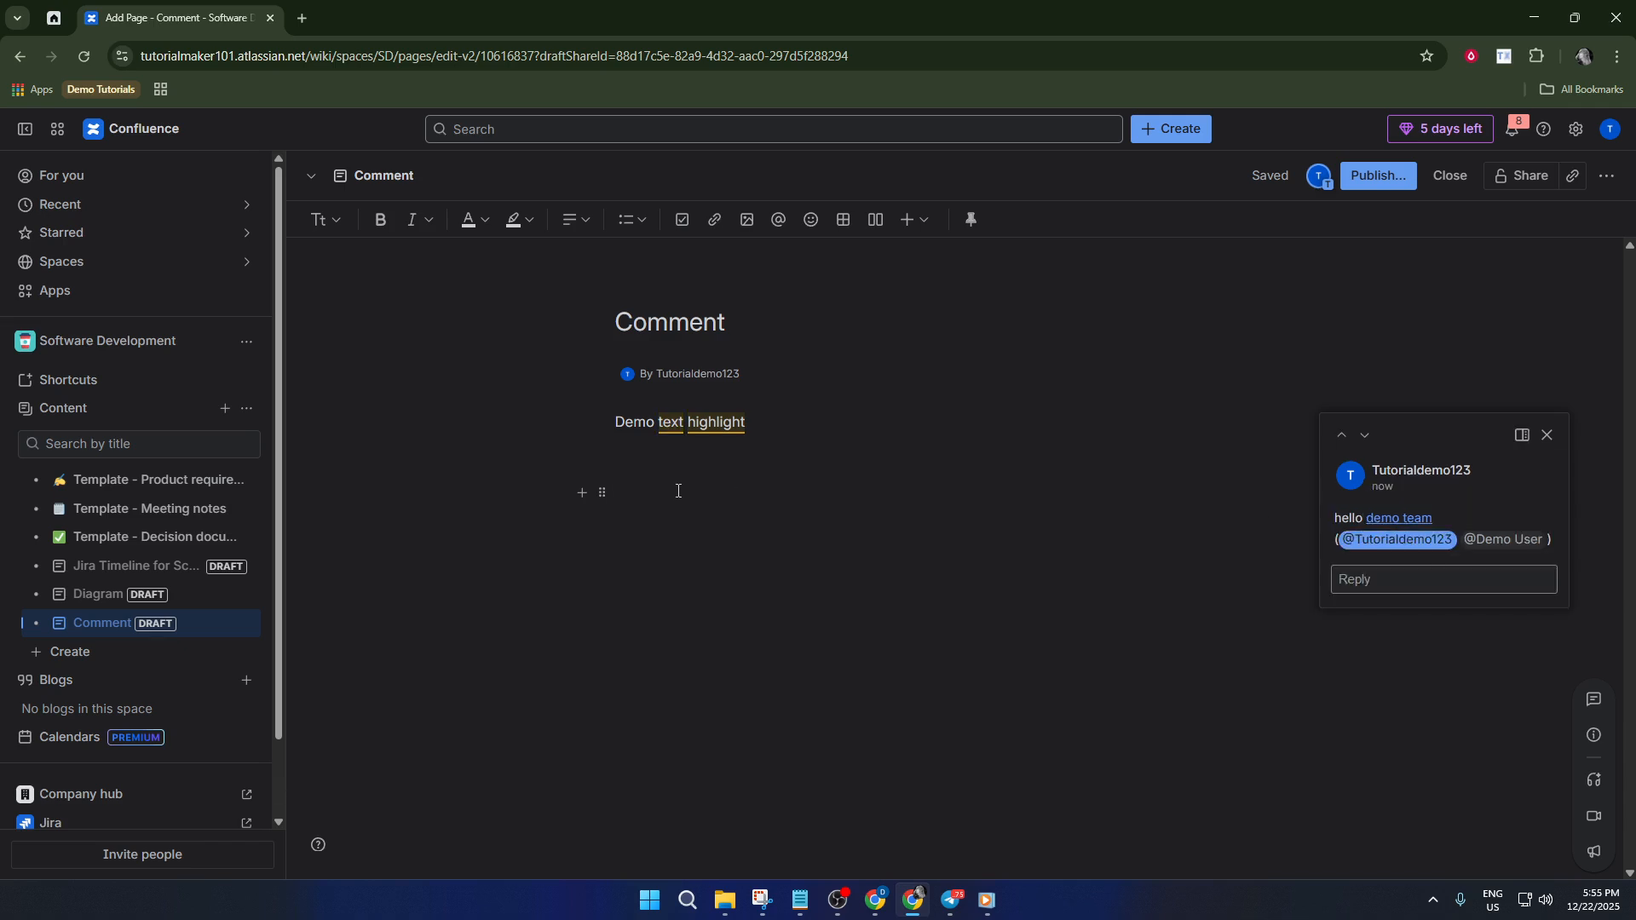
Insert a Note panel via /note and type 'note 1' as its first line.
type("/")
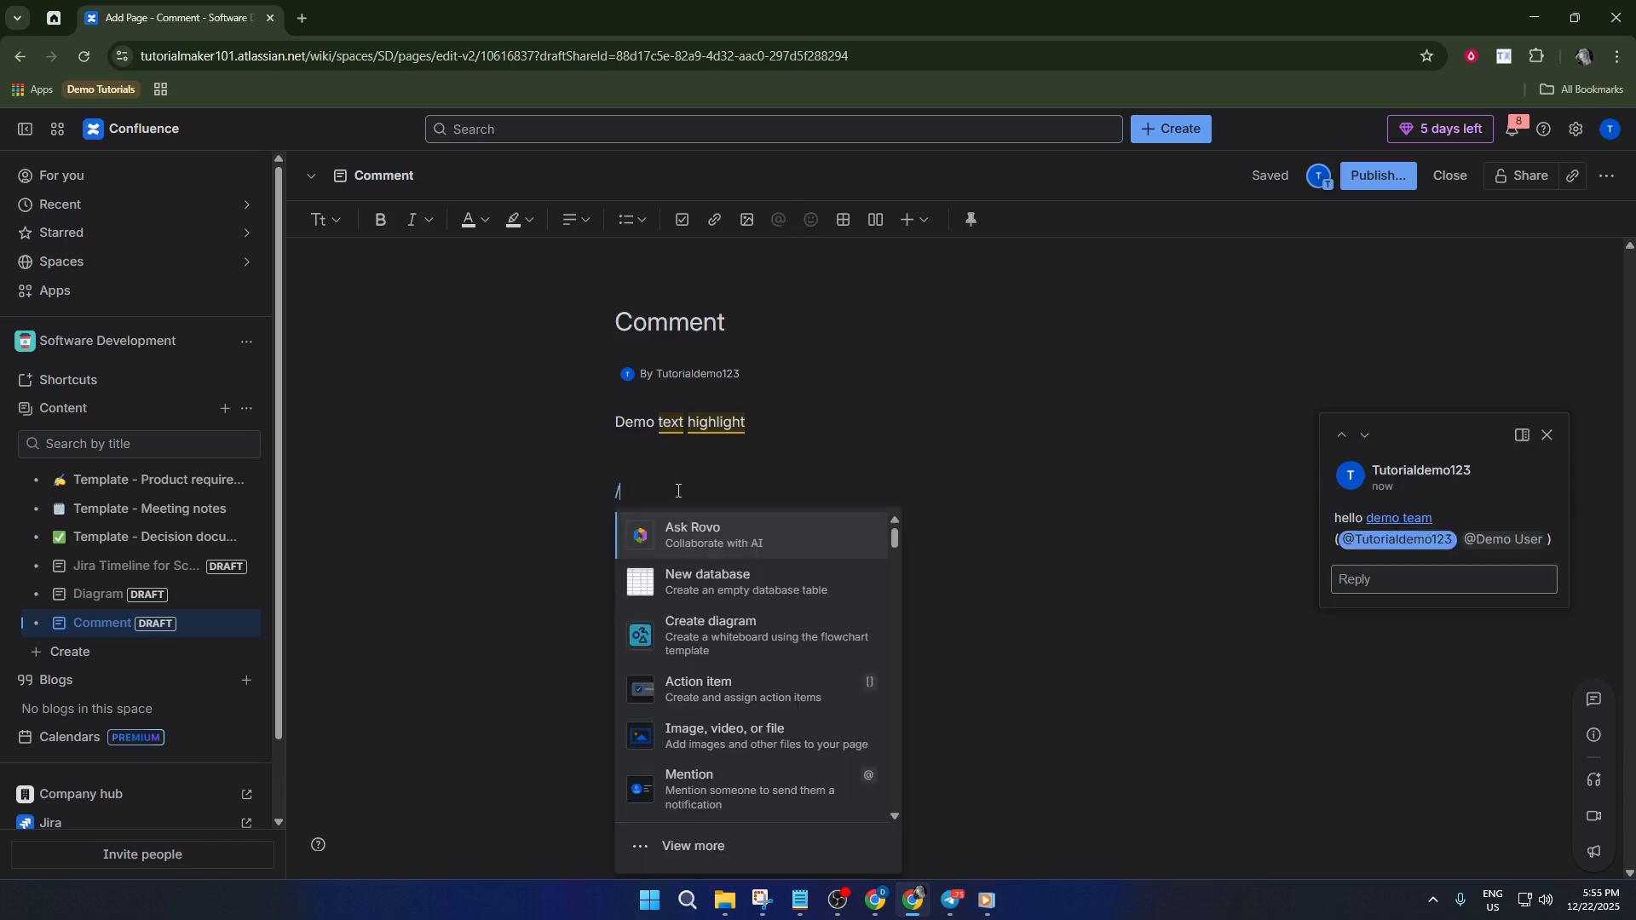
type("note")
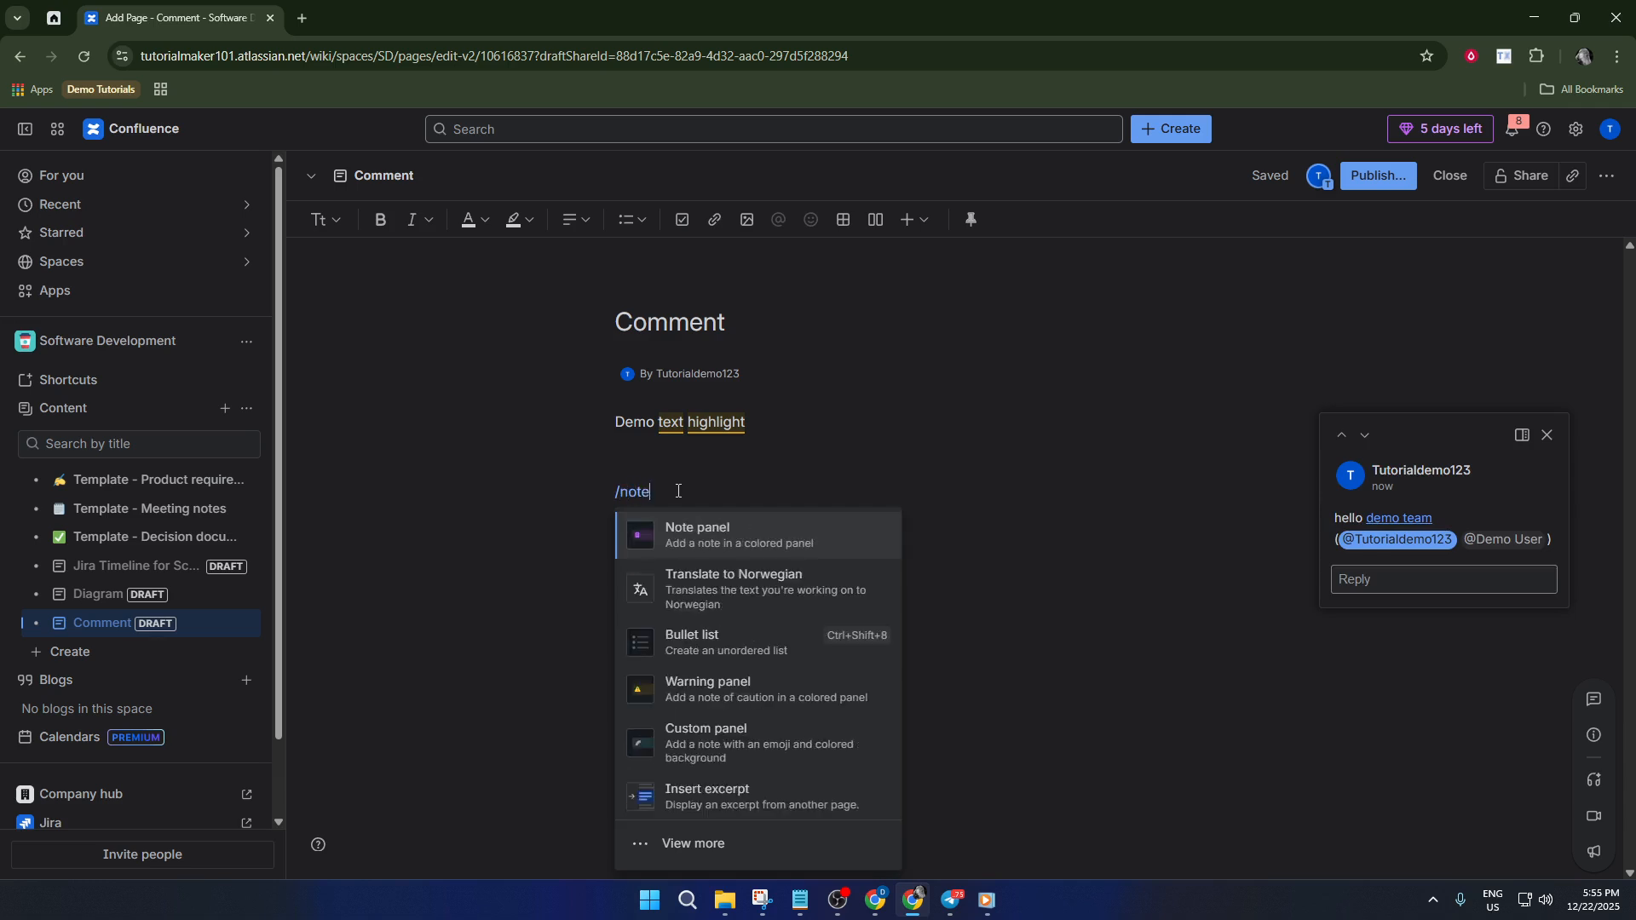
key("Return")
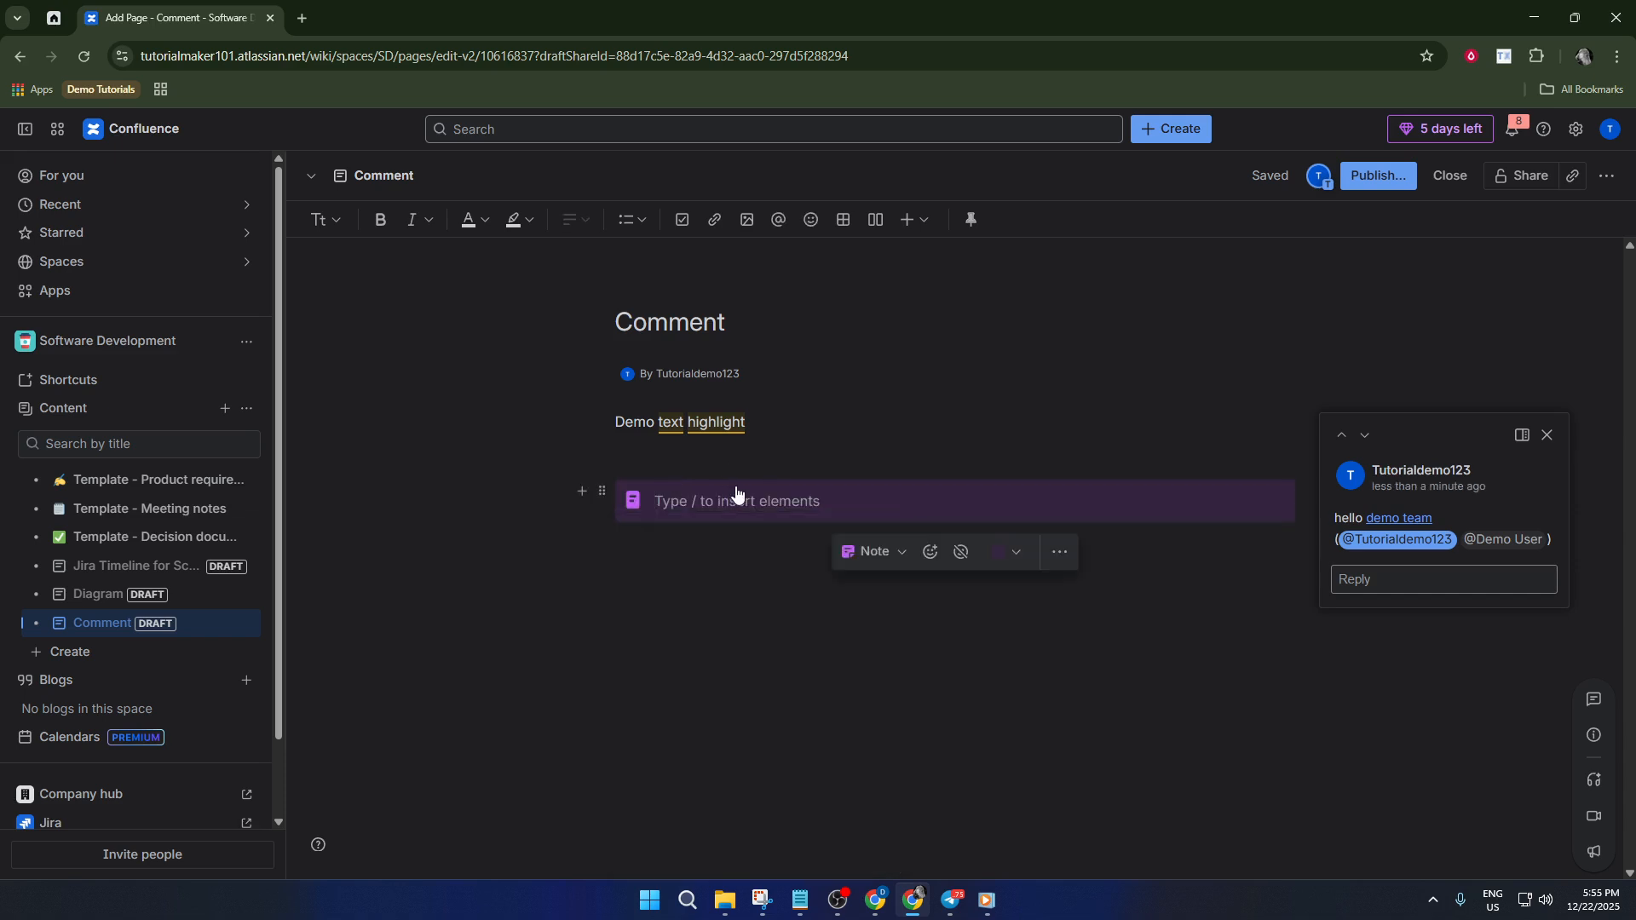
type("note 1")
key("Return")
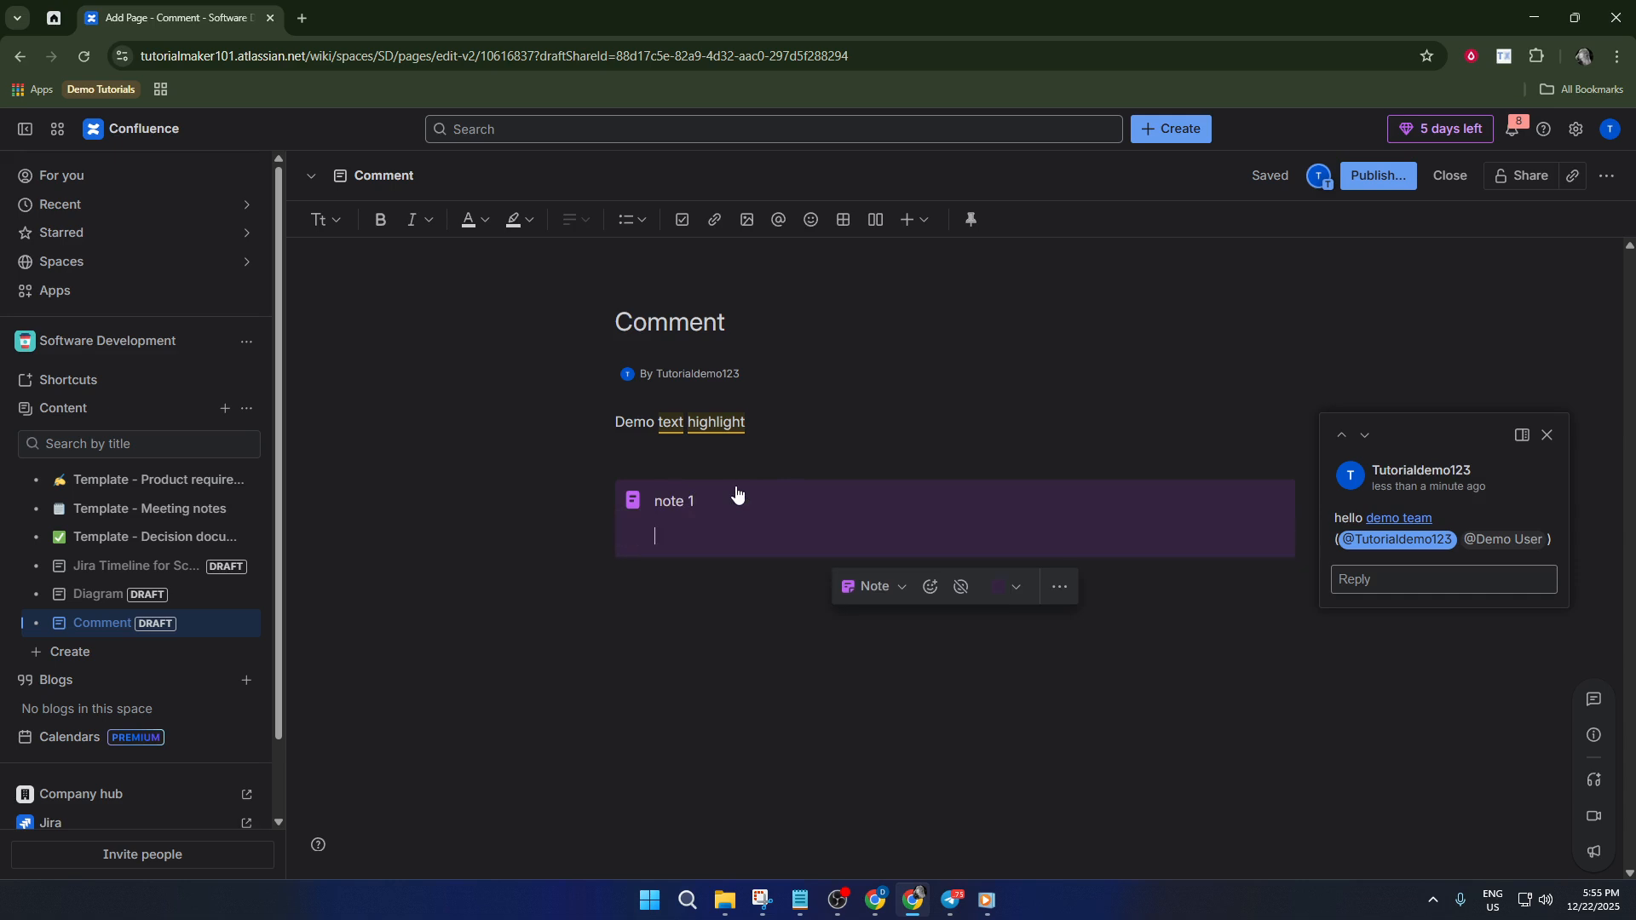
Add lines 'task 1', 'task 3' and 'task 5' to the panel, then an empty paragraph below it.
type("task 1")
key("Return")
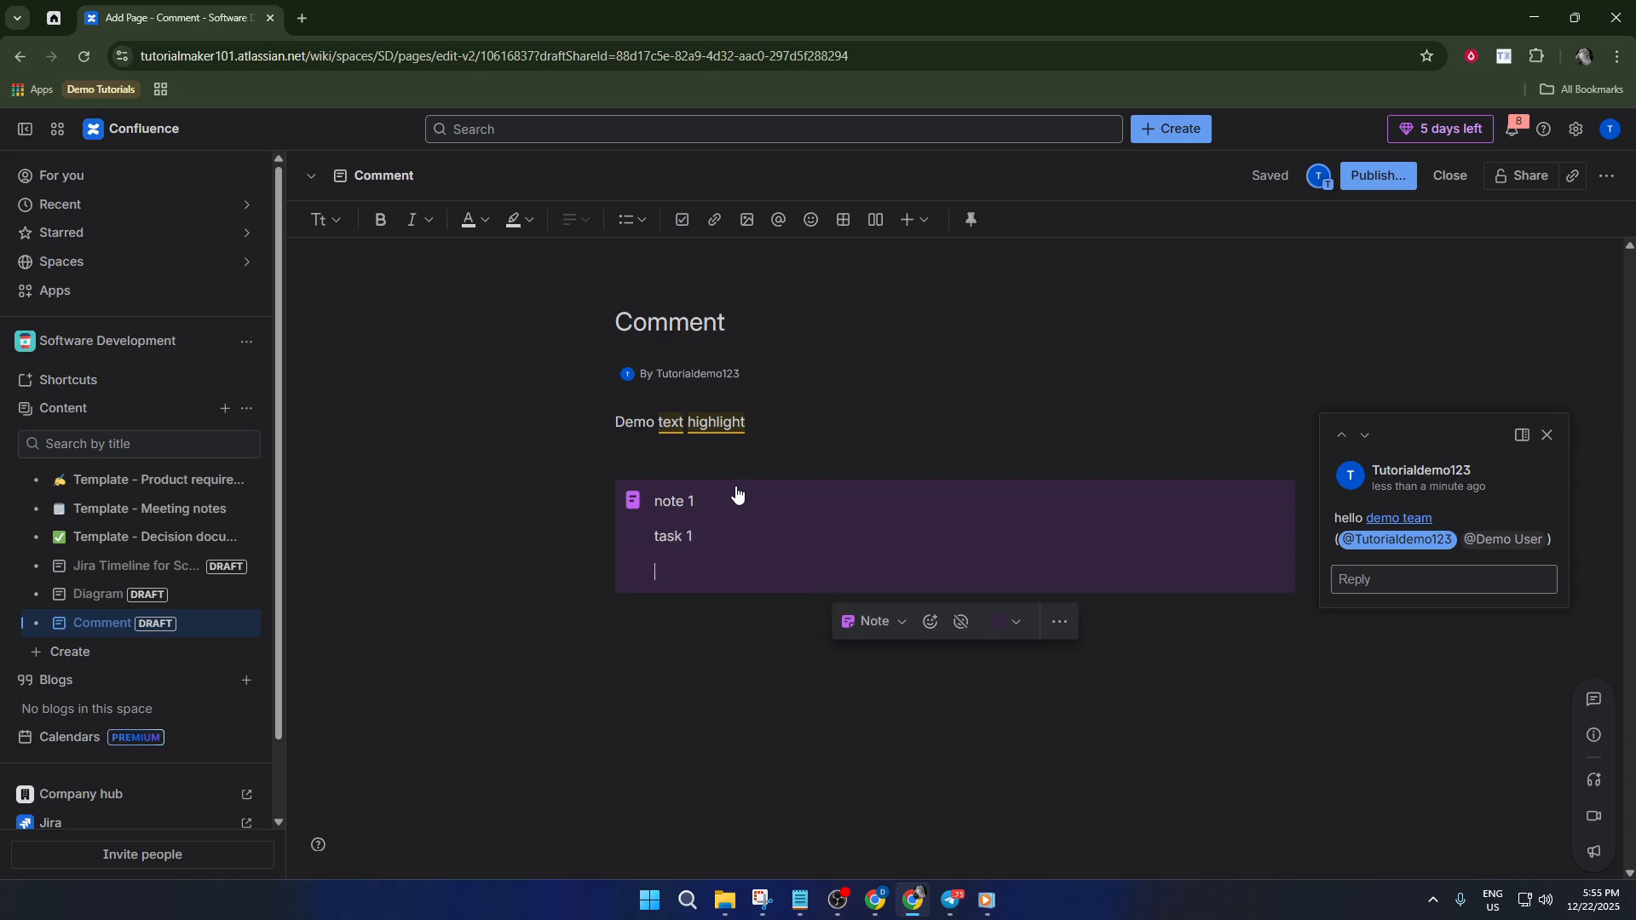
type("task 3")
key("Return")
type("task")
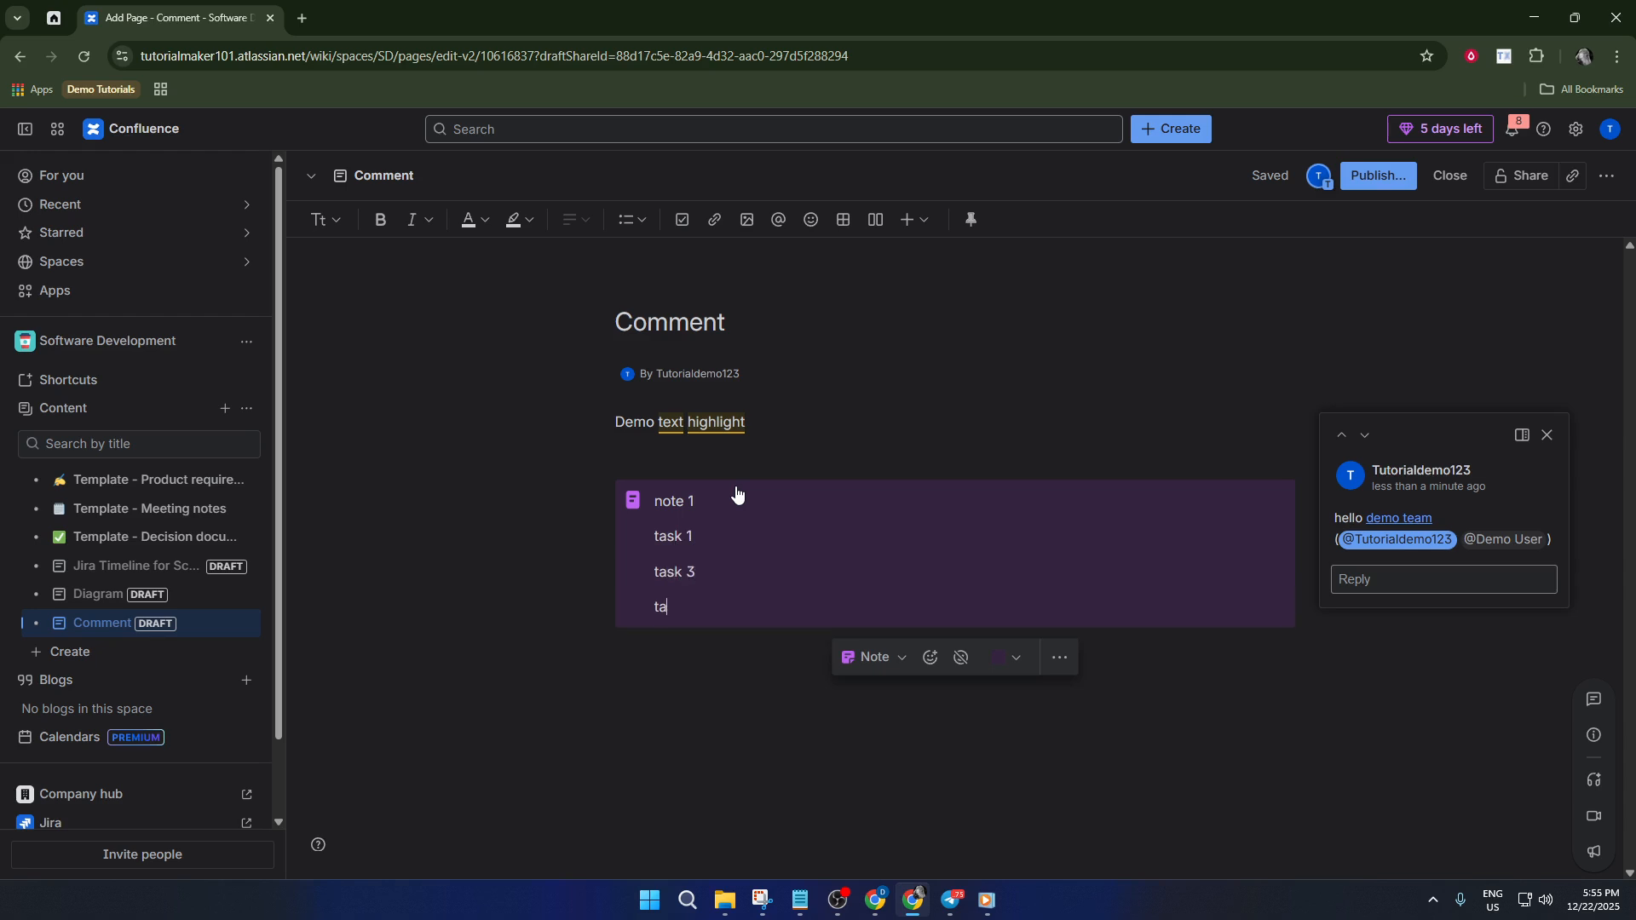
type(" 5")
key("Return")
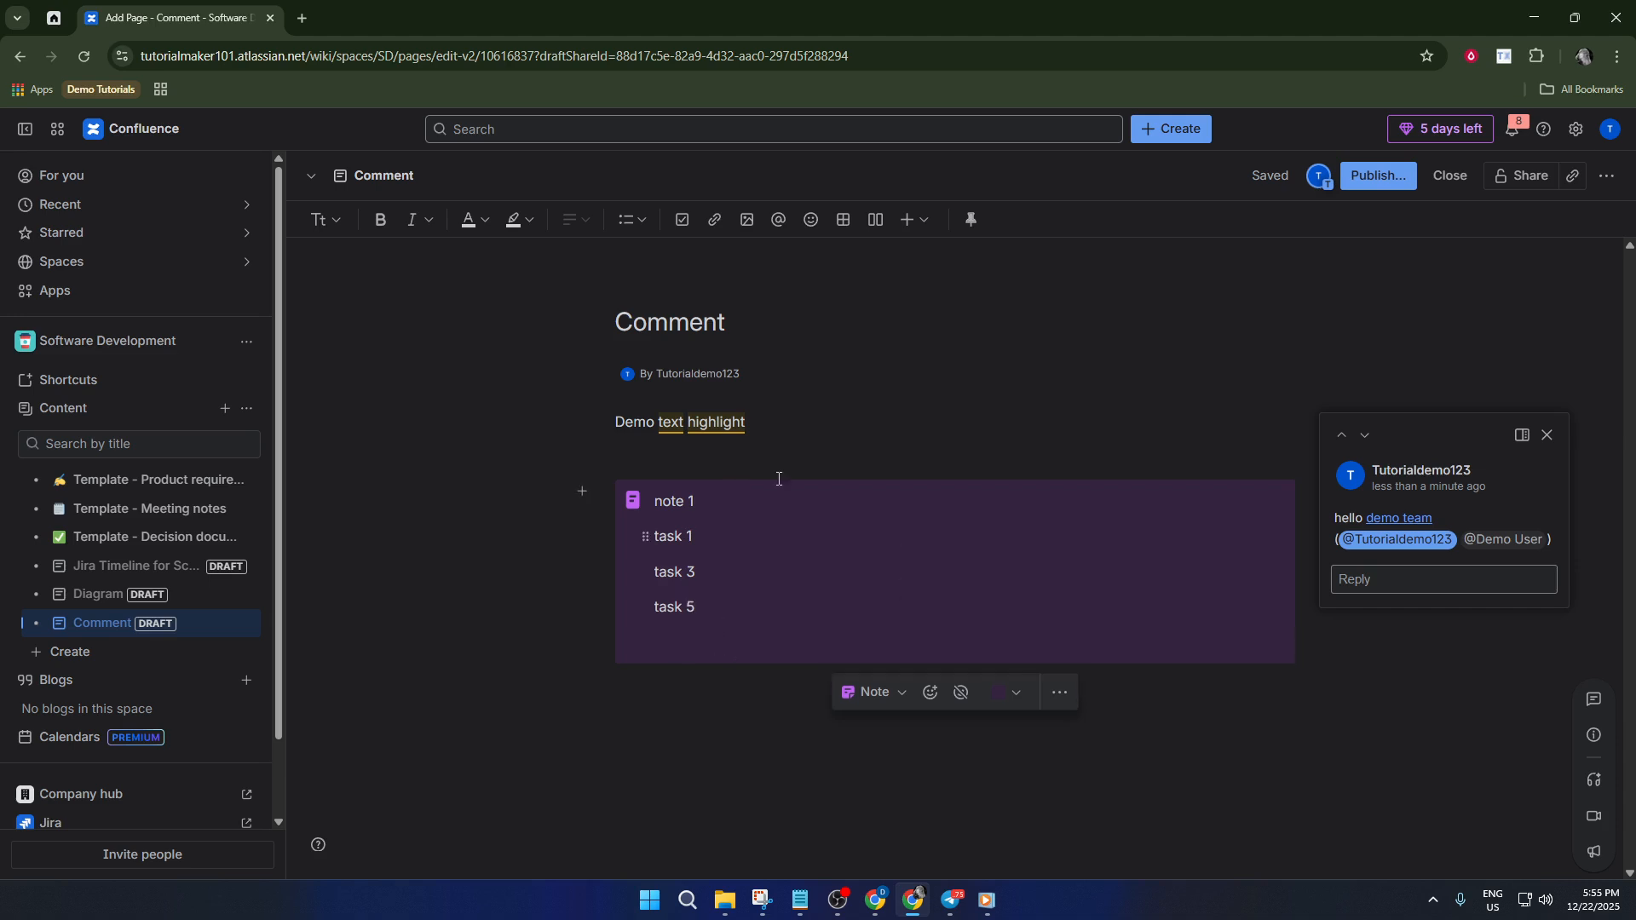
left_click(784, 717)
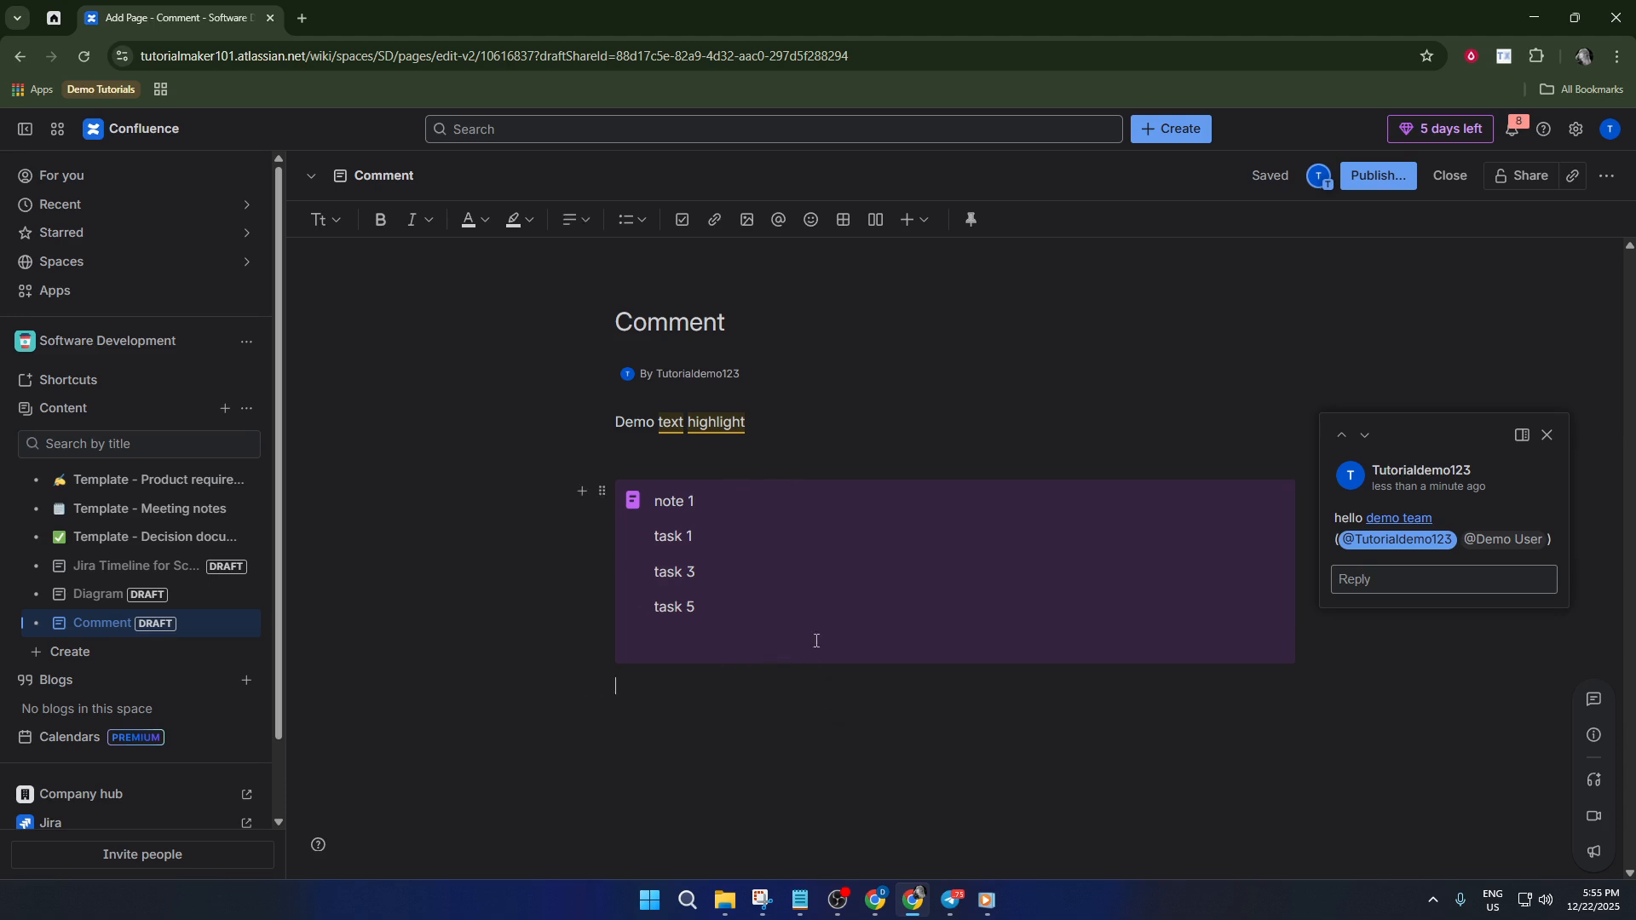
left_click(692, 707)
Open Share and type the recipient's e-mail address into the 'Add names, groups, or emails' field.
left_click(1507, 179)
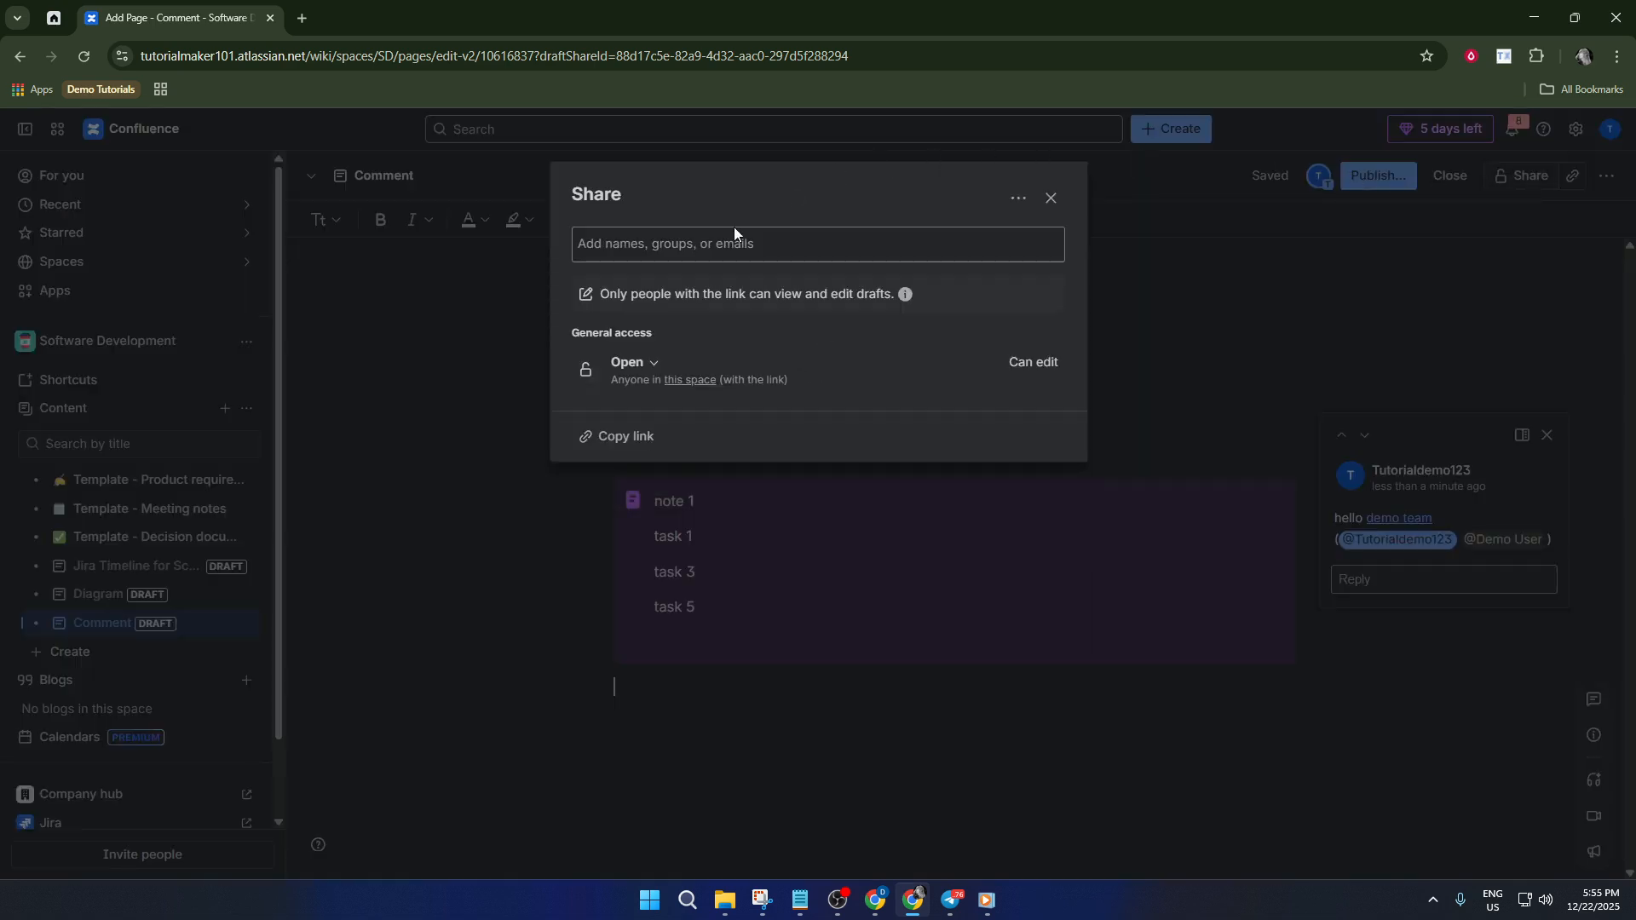
left_click(740, 248)
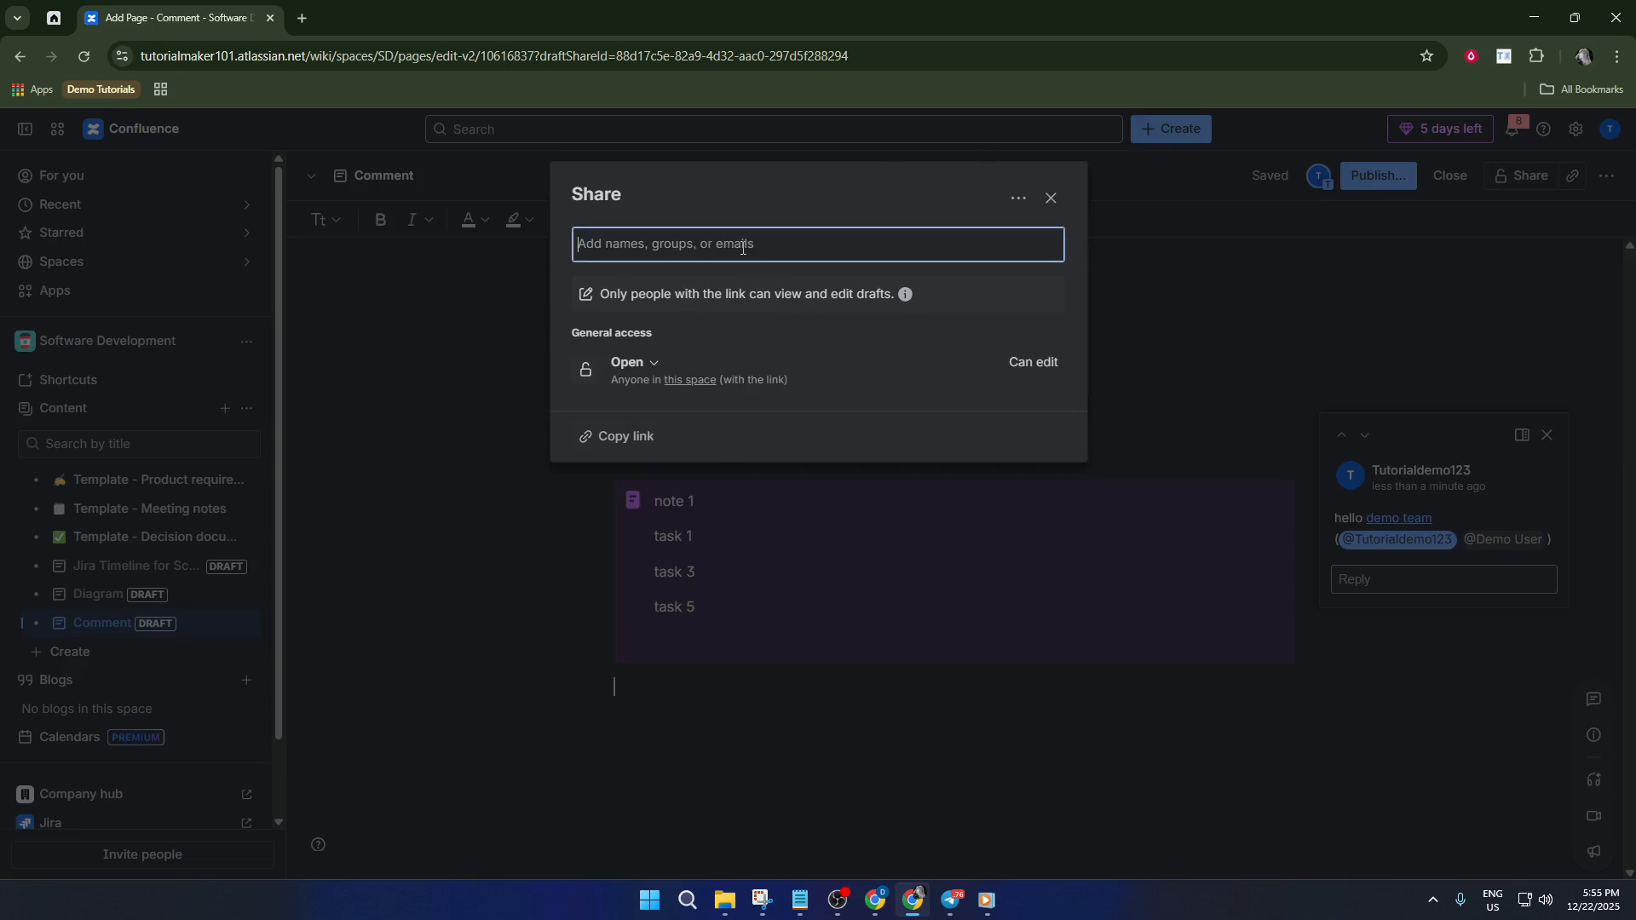
type("@")
key("BackSpace")
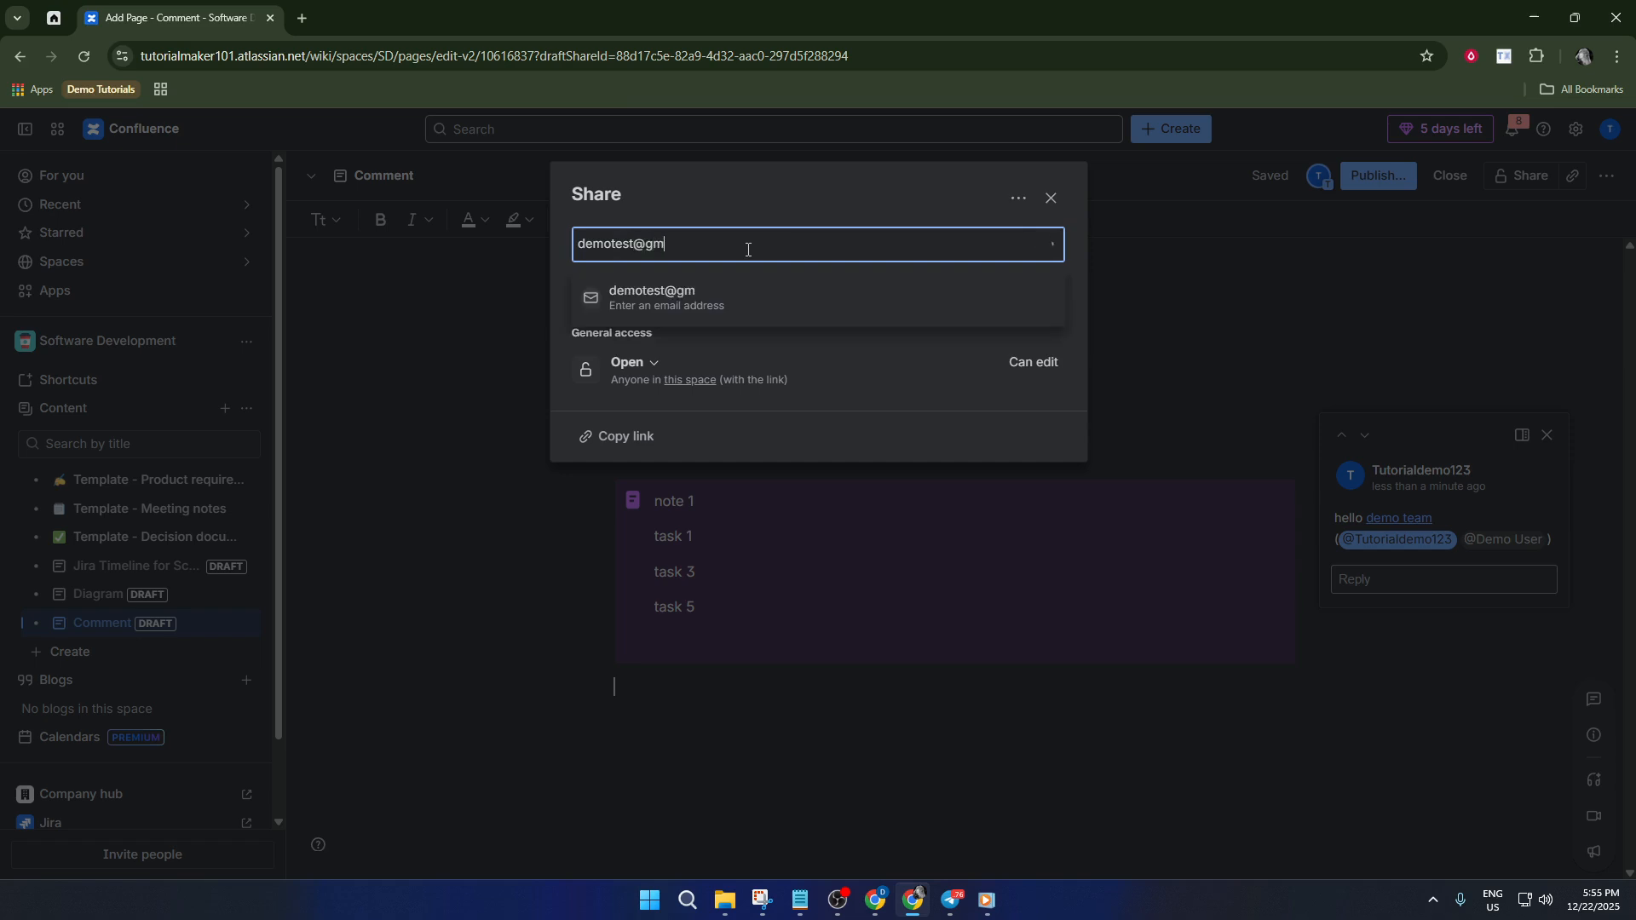
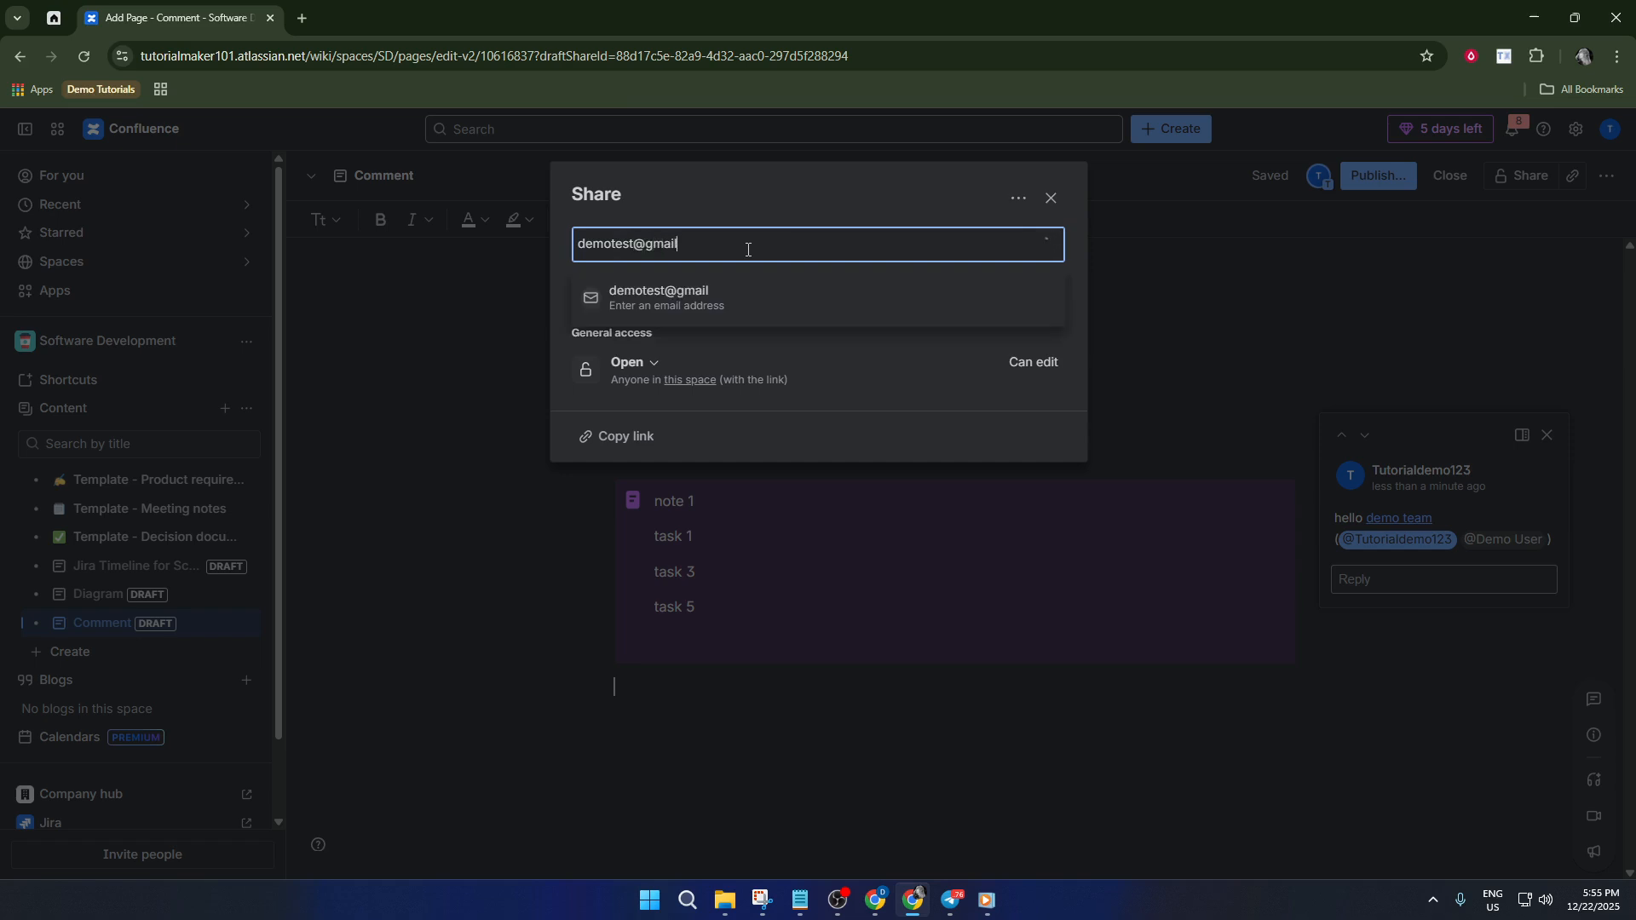